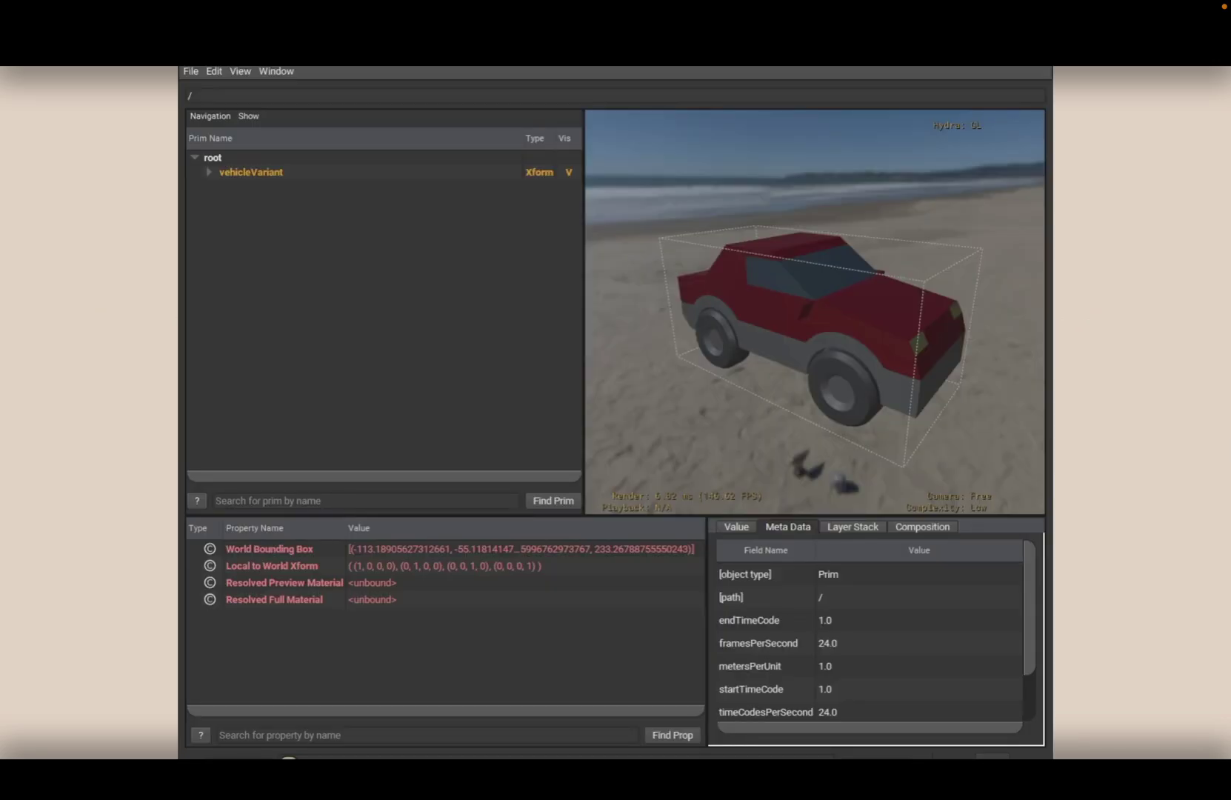
# - Tumble the camera around the red sedan to see it from another side of the beach
pyautogui.keyDown('alt'); pyautogui.moveTo(893, 215); pyautogui.dragTo(878, 241); pyautogui.keyUp('alt')
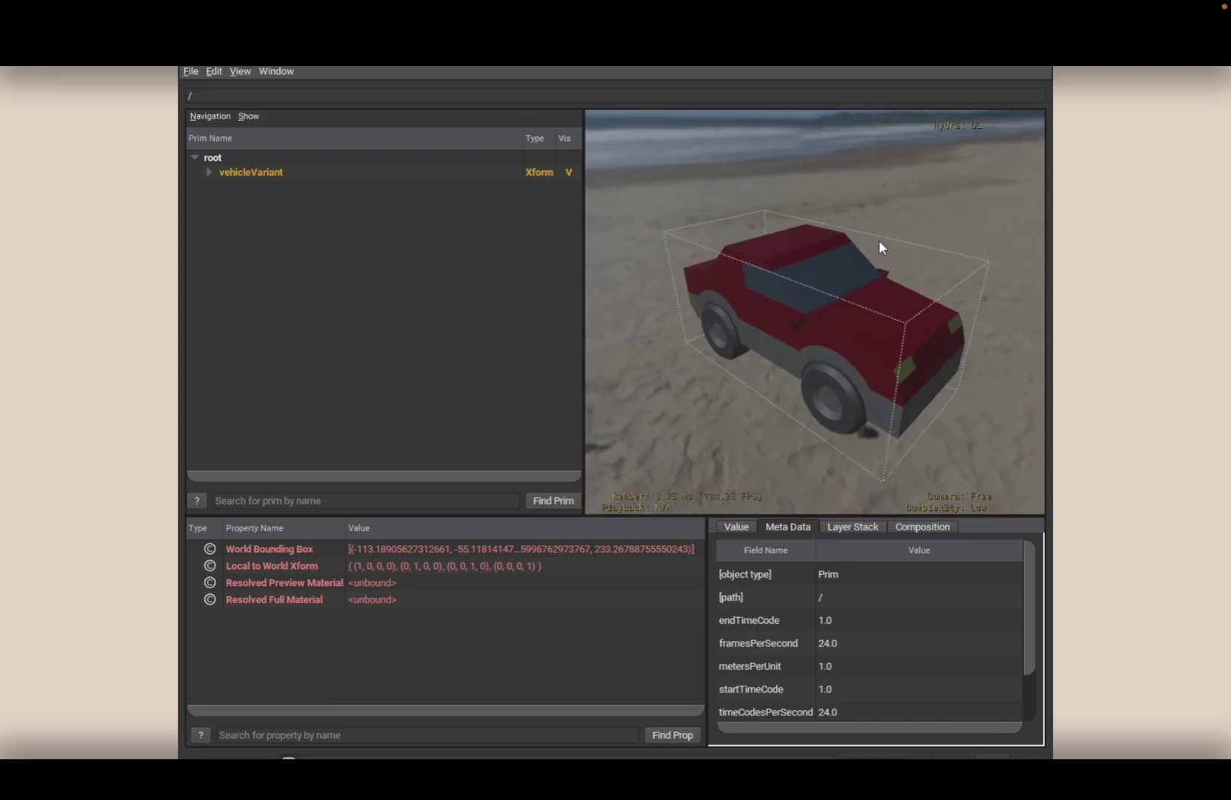
# - Expand vehicleVariant, sedanFullAsset, wheel4 to wheel1 and Sedan in the prim tree, then scroll through them
pyautogui.click(209, 172)
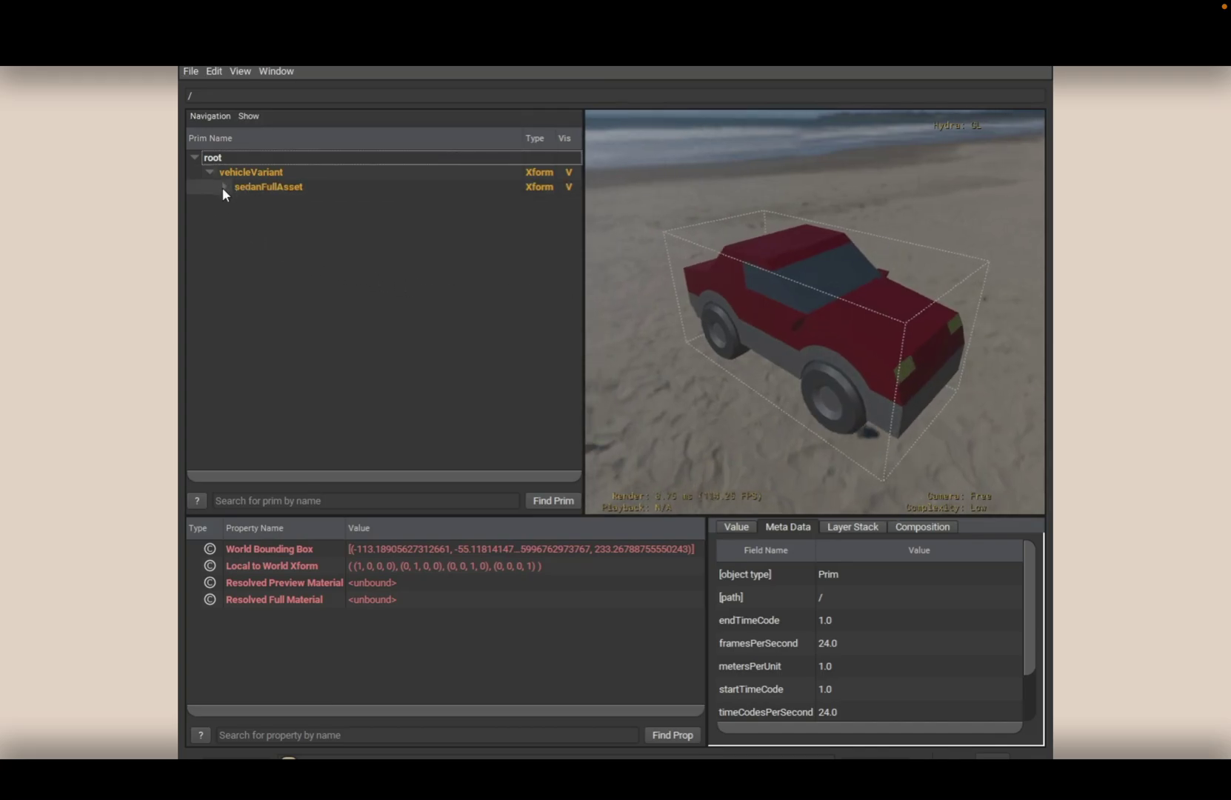
pyautogui.click(223, 187)
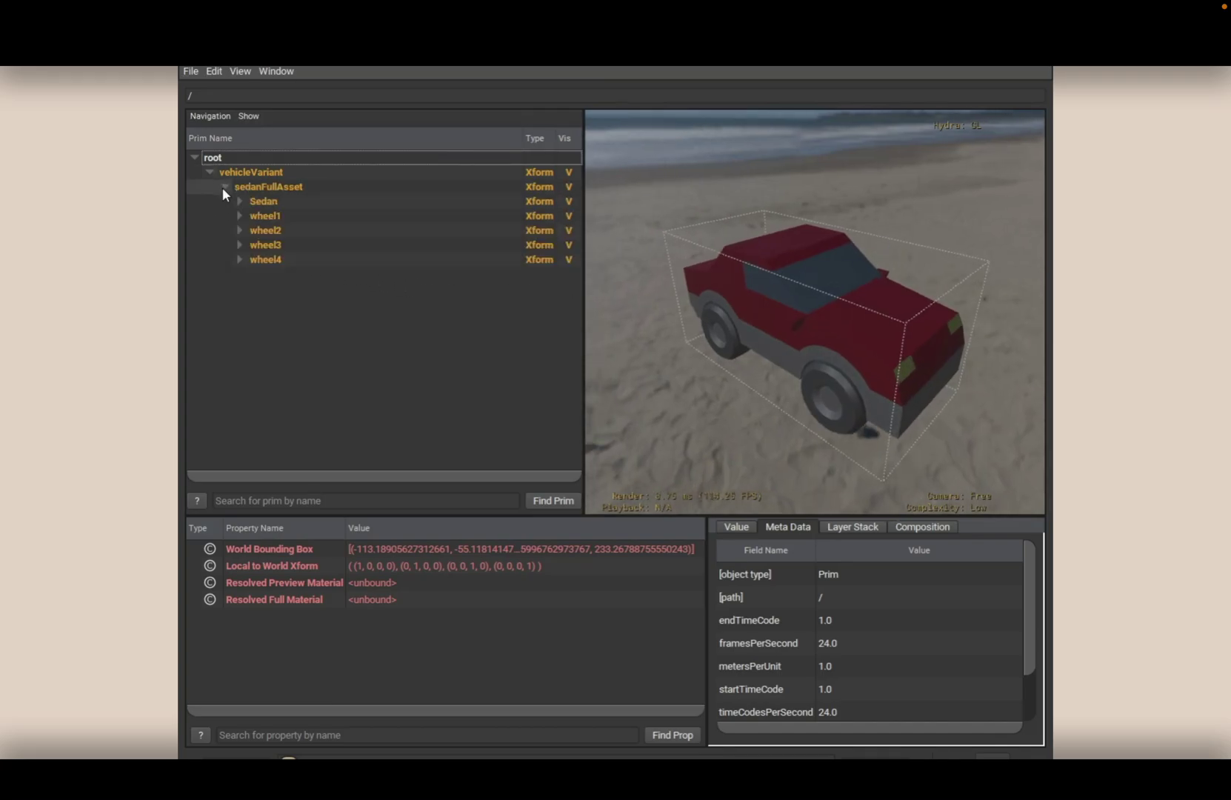
pyautogui.click(238, 260)
pyautogui.click(237, 245)
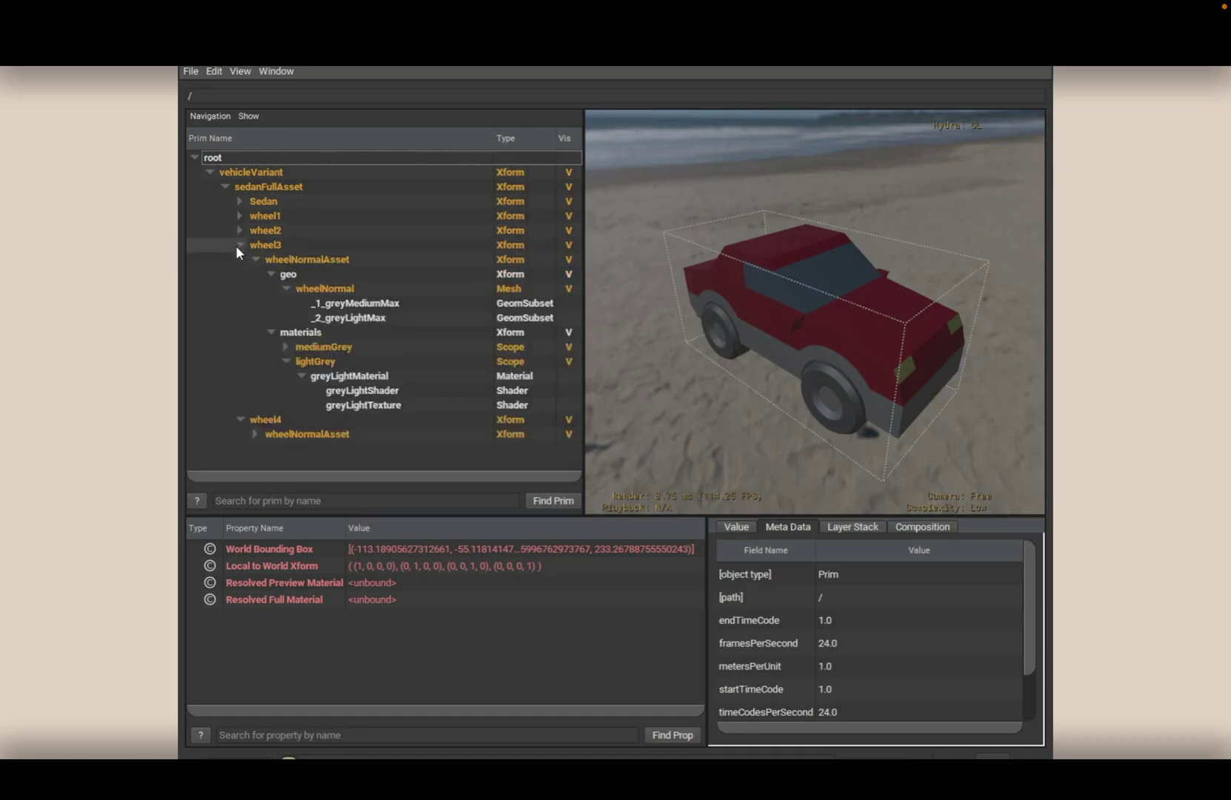
pyautogui.click(237, 231)
pyautogui.click(238, 216)
pyautogui.click(239, 201)
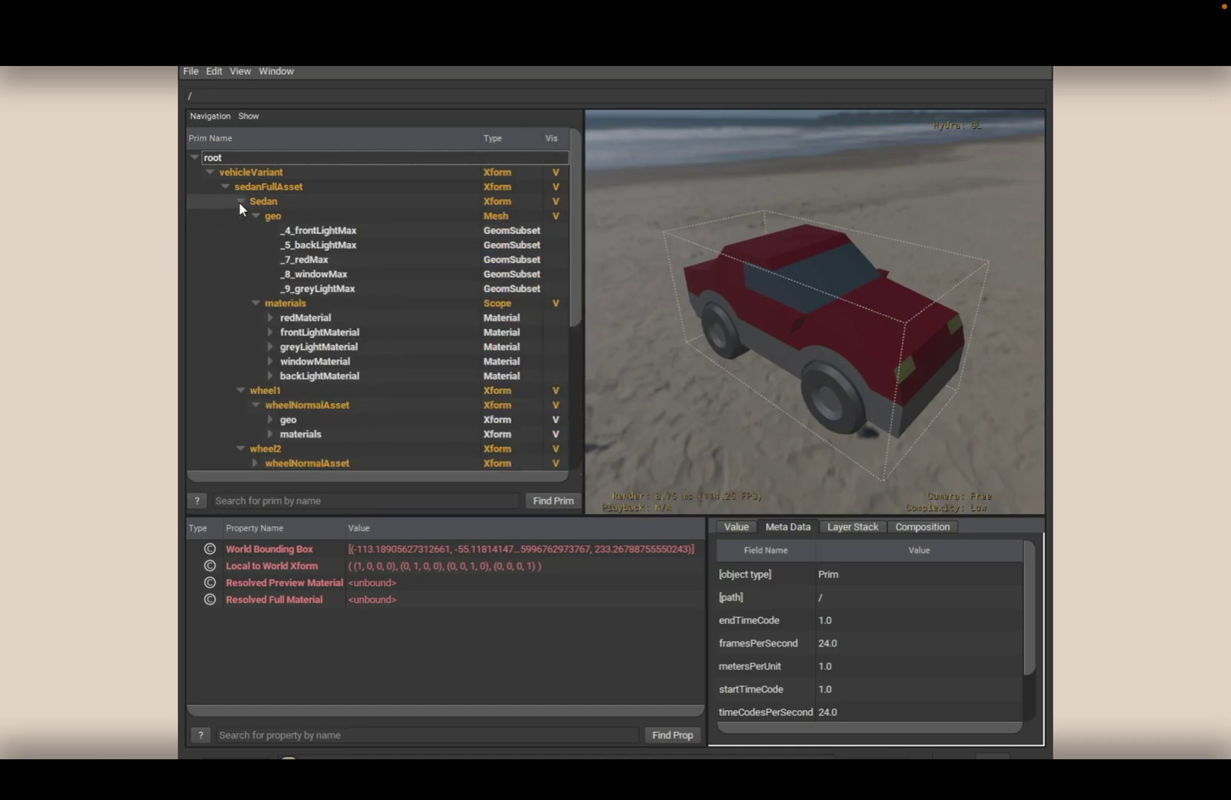
pyautogui.scroll(-5, 516, 289)
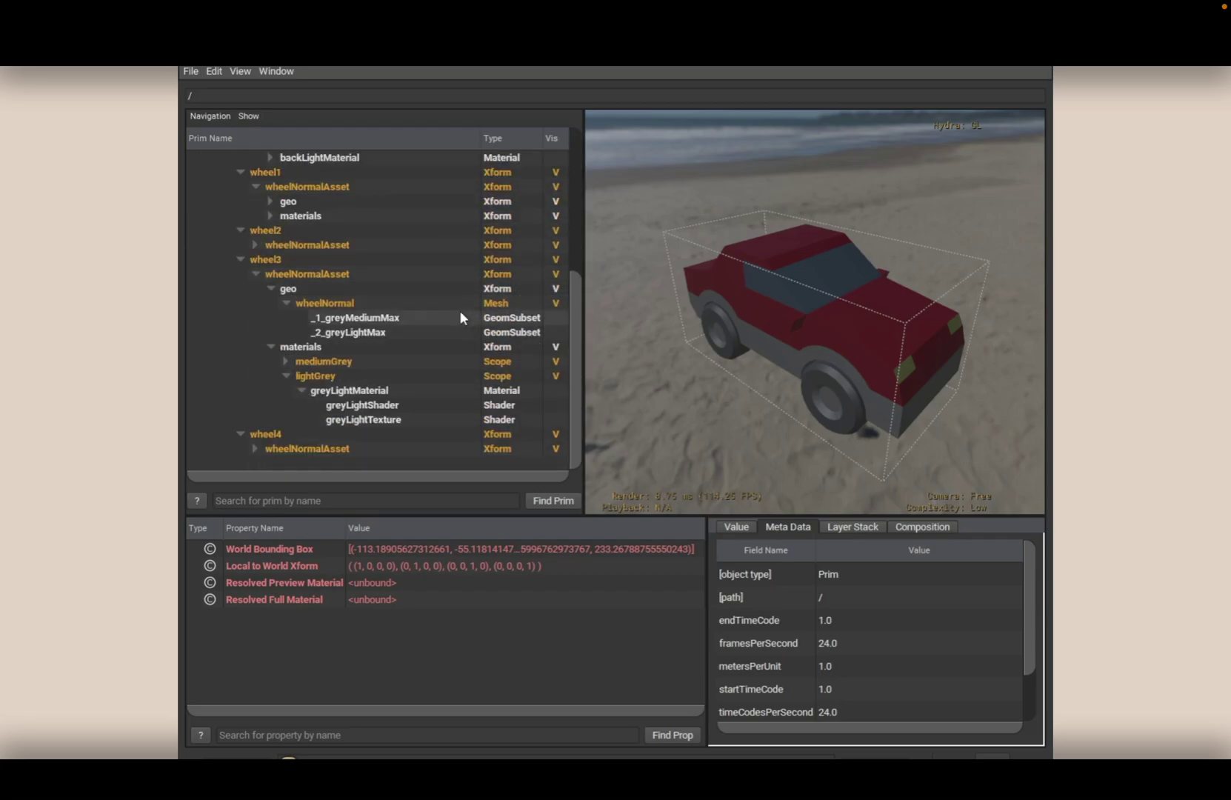
pyautogui.scroll(3, 460, 312)
pyautogui.scroll(2, 460, 318)
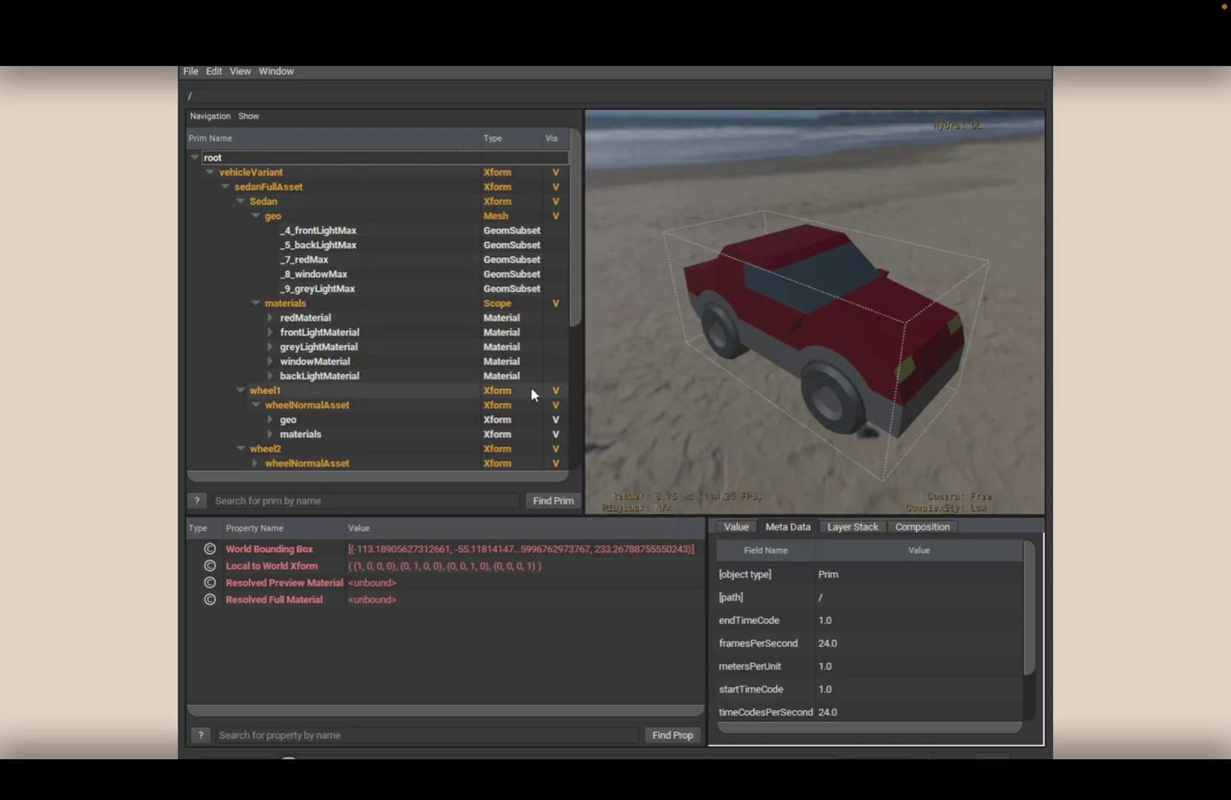
pyautogui.scroll(-4, 530, 393)
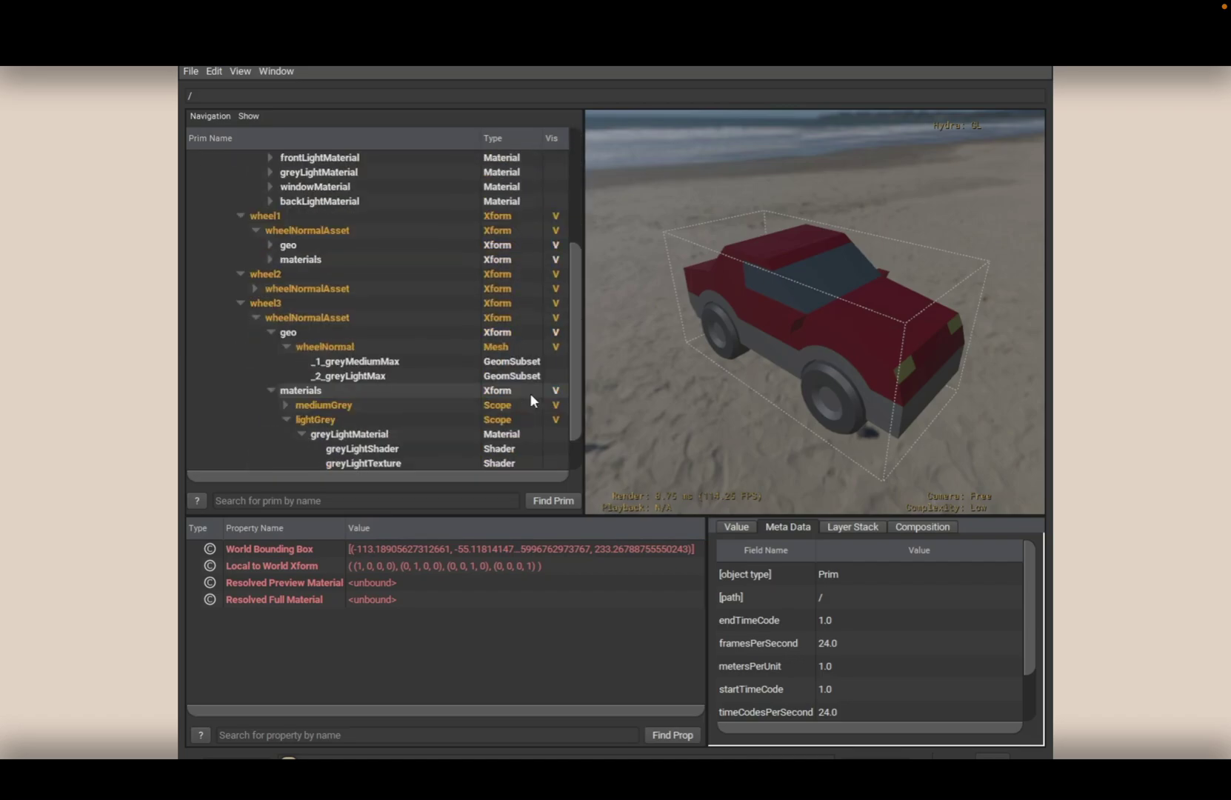
pyautogui.scroll(-1, 531, 395)
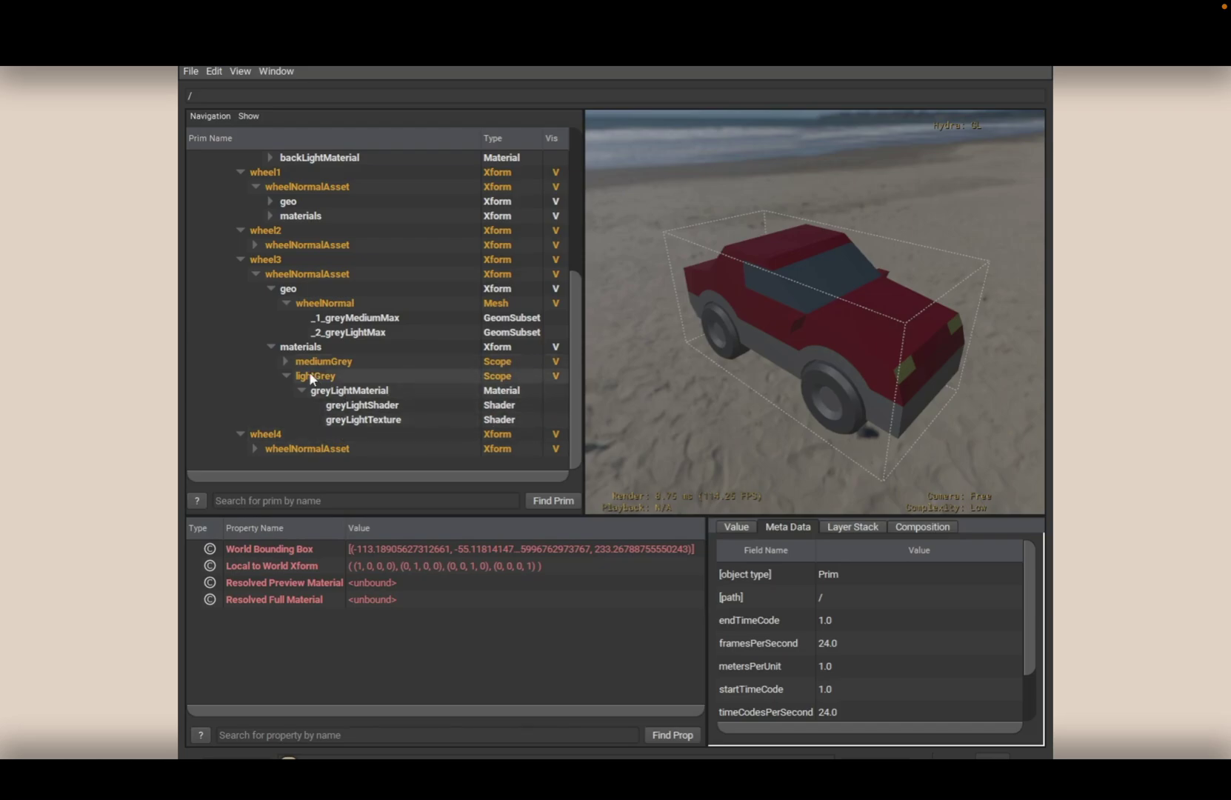
pyautogui.scroll(5, 312, 293)
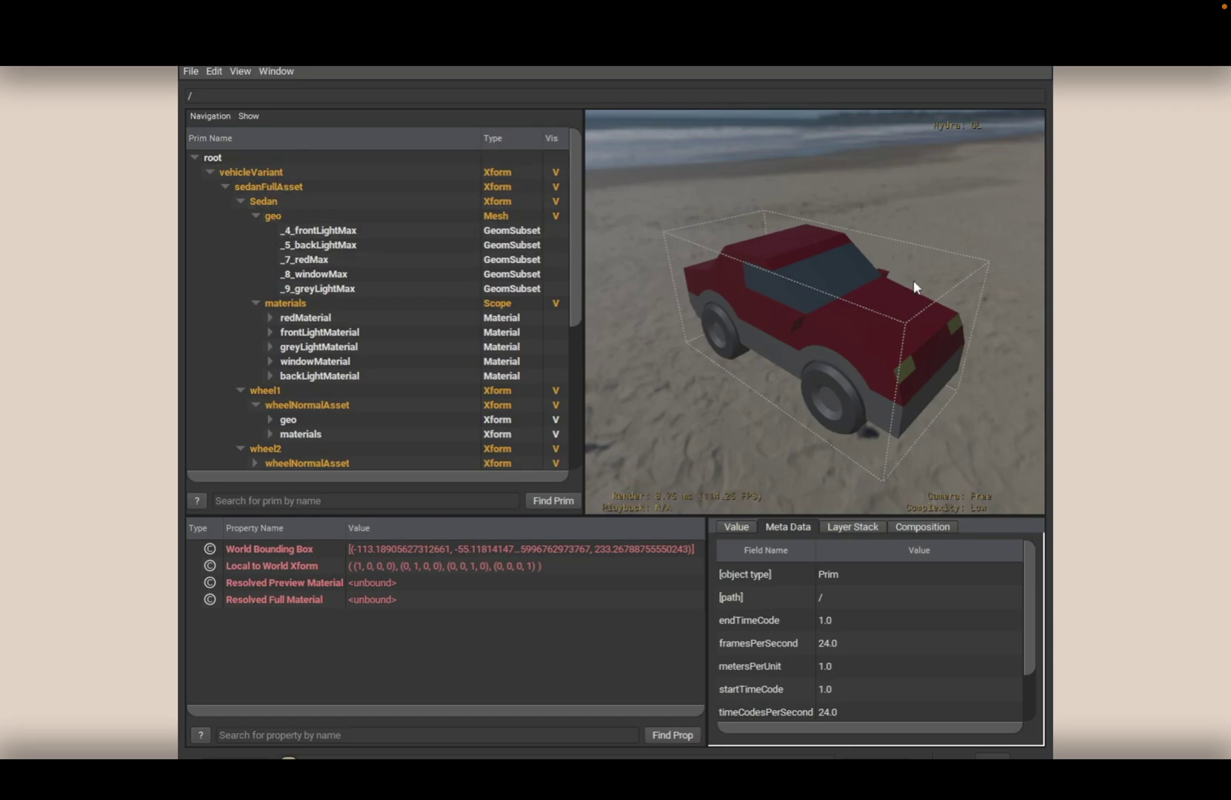
# - Select vehicleVariant, sedanFullAsset, Sedan, geo, materials, wheel1 and wheel2 in turn to inspect each
pyautogui.click(271, 174)
pyautogui.click(275, 185)
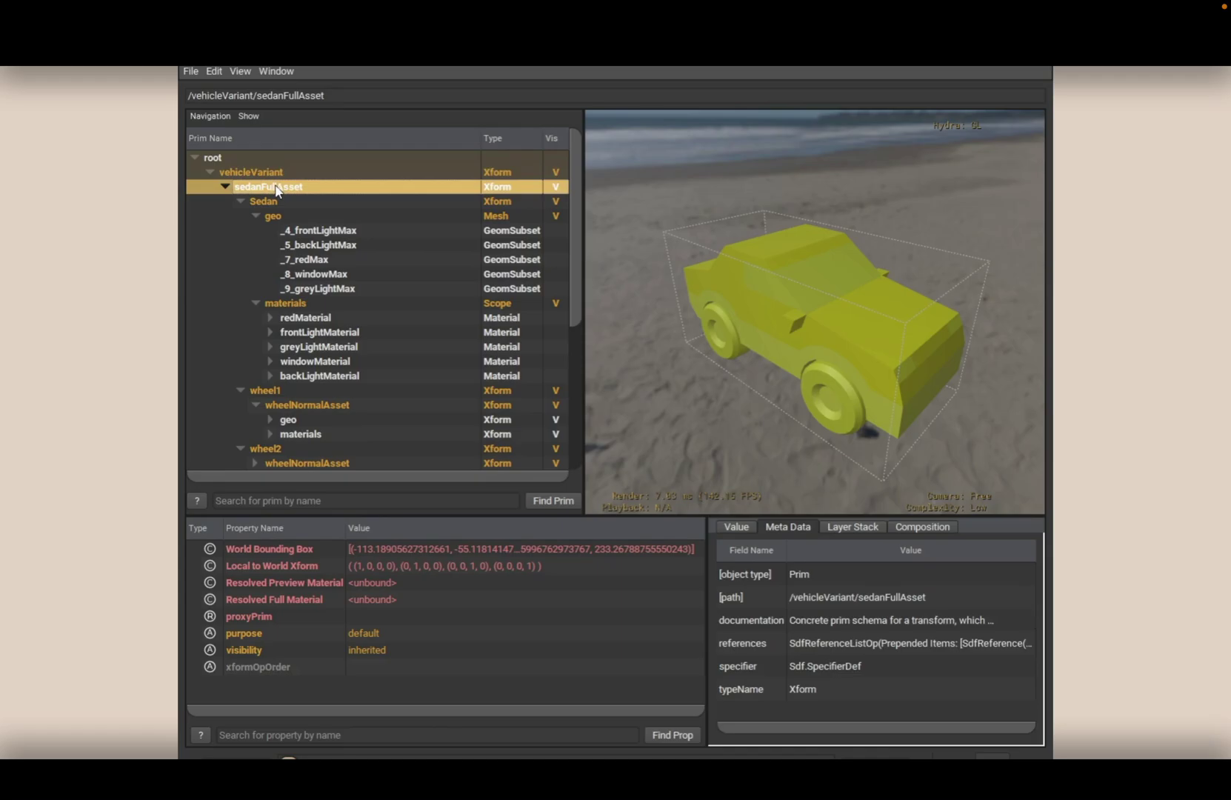
pyautogui.click(276, 198)
pyautogui.click(291, 216)
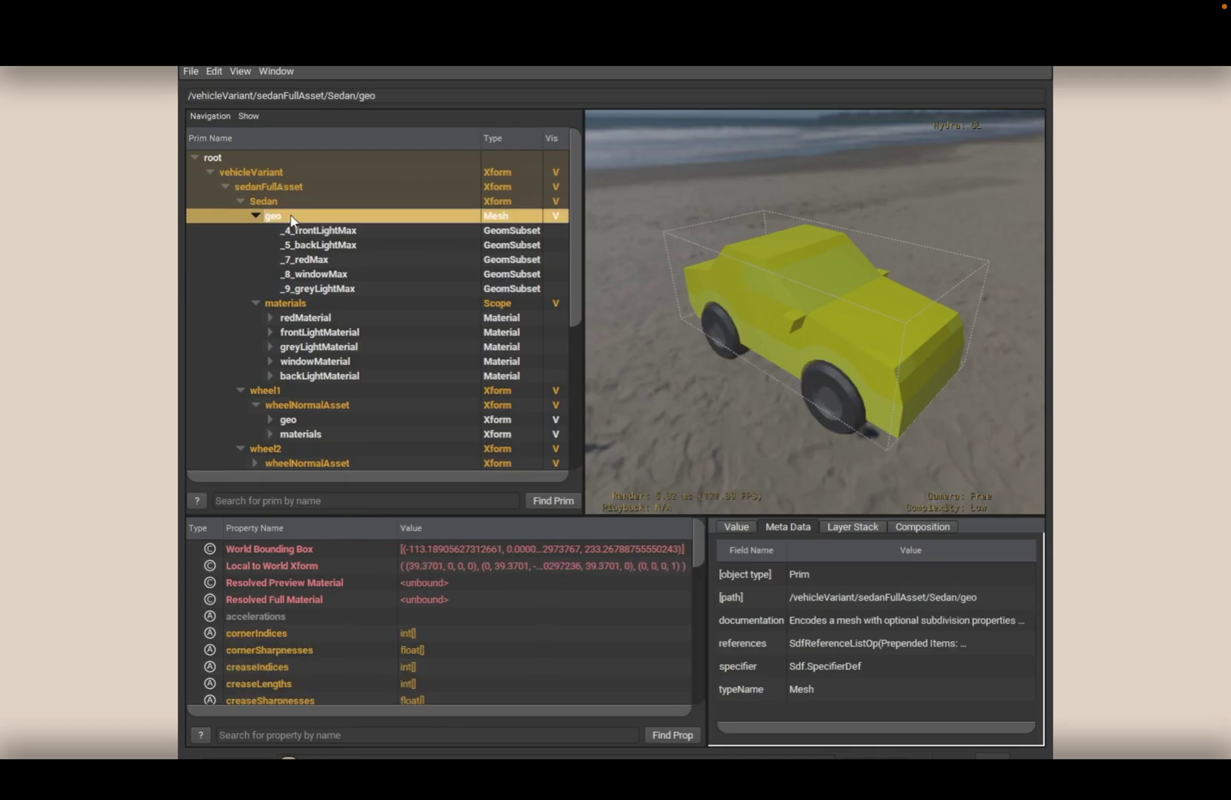
pyautogui.click(307, 304)
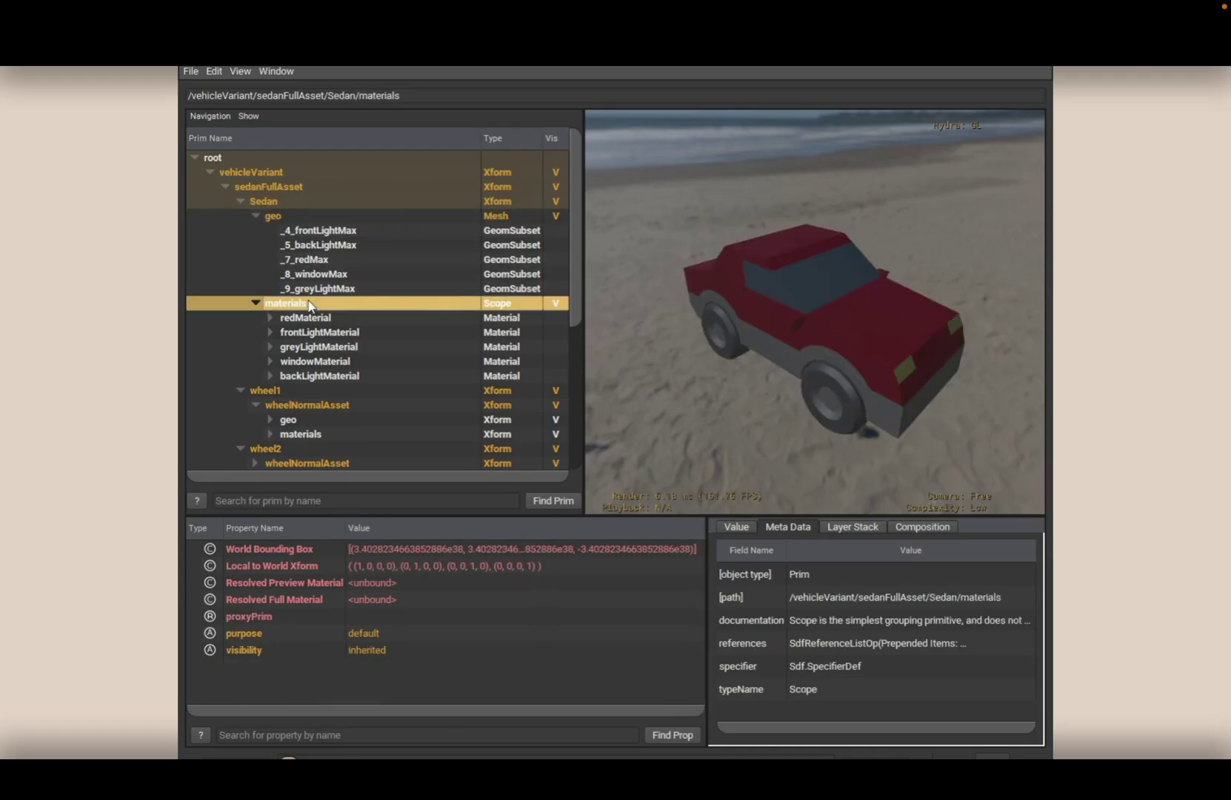
pyautogui.click(300, 389)
pyautogui.click(296, 449)
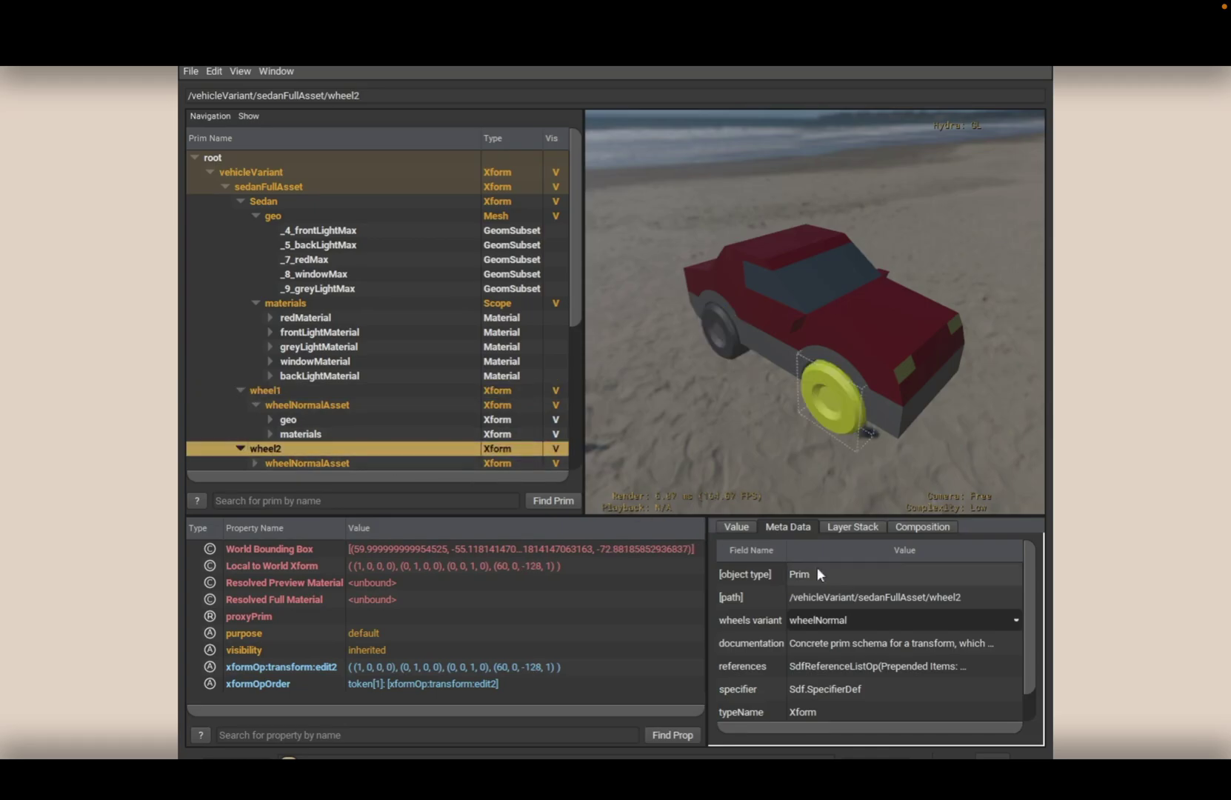
# - Switch between the Value and Meta Data tabs, then reselect sedanFullAsset to show its metadata
pyautogui.click(736, 526)
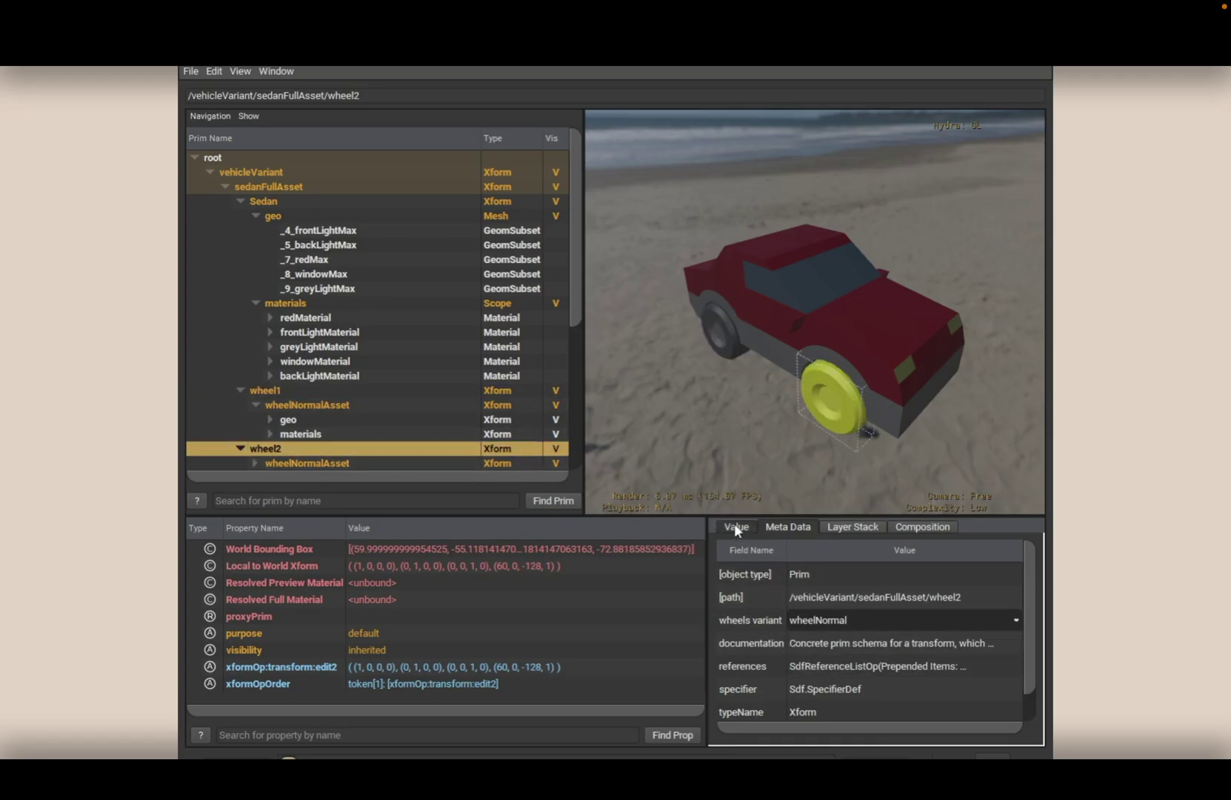
pyautogui.click(779, 527)
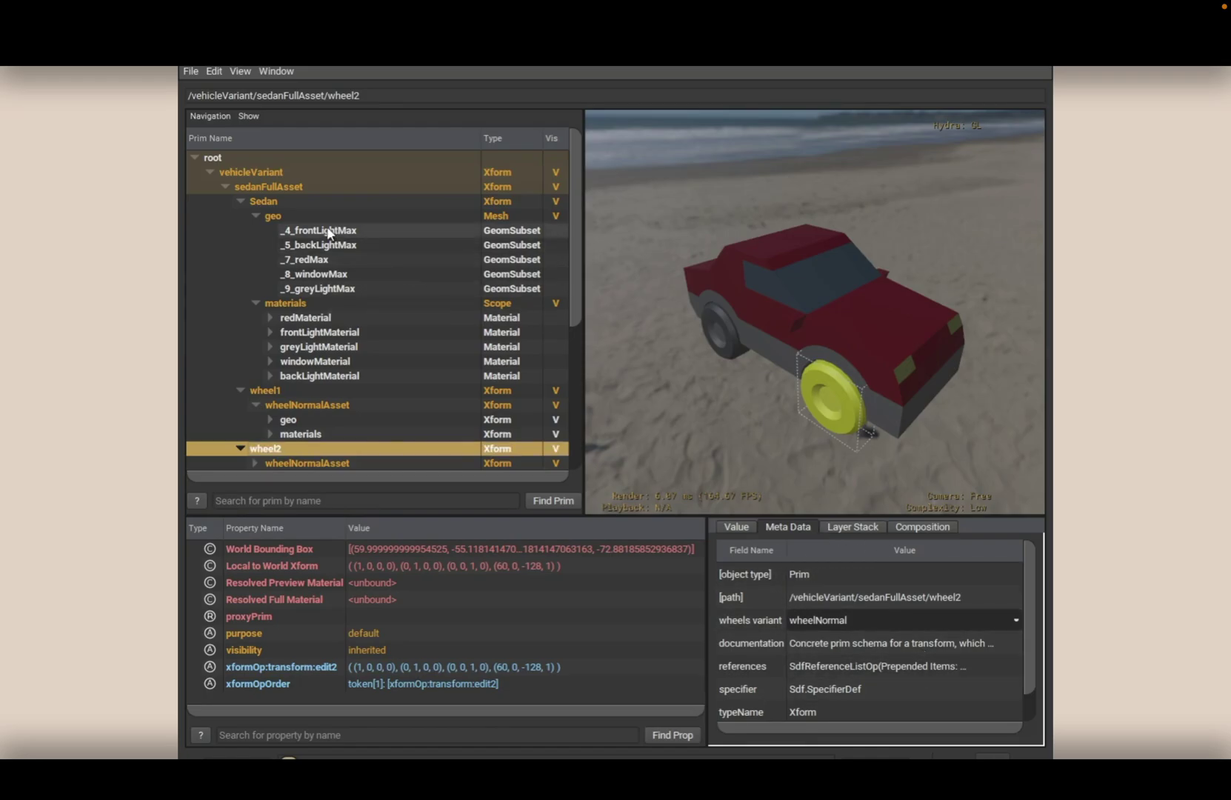
pyautogui.click(273, 188)
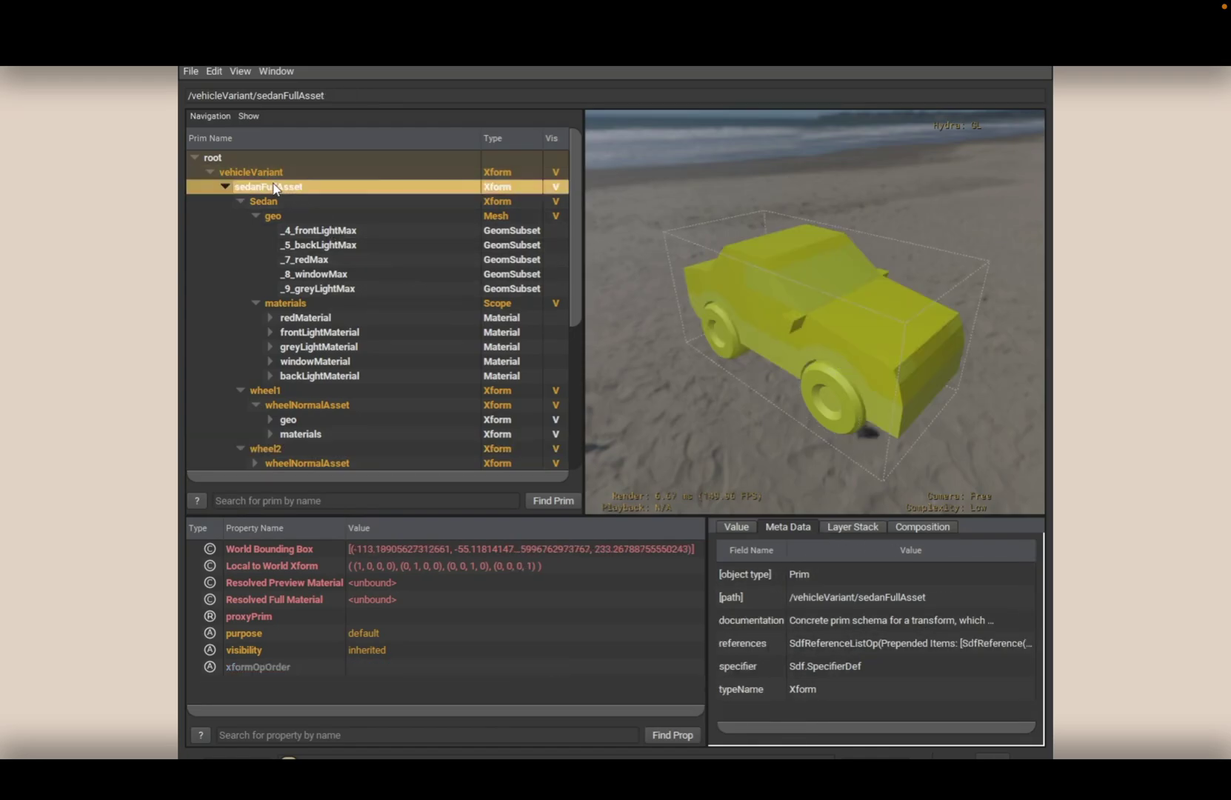
# - Set vehicleVariant's wheels variant to ambulance, orbit around it and expand ambulanceFullAsset
pyautogui.click(267, 173)
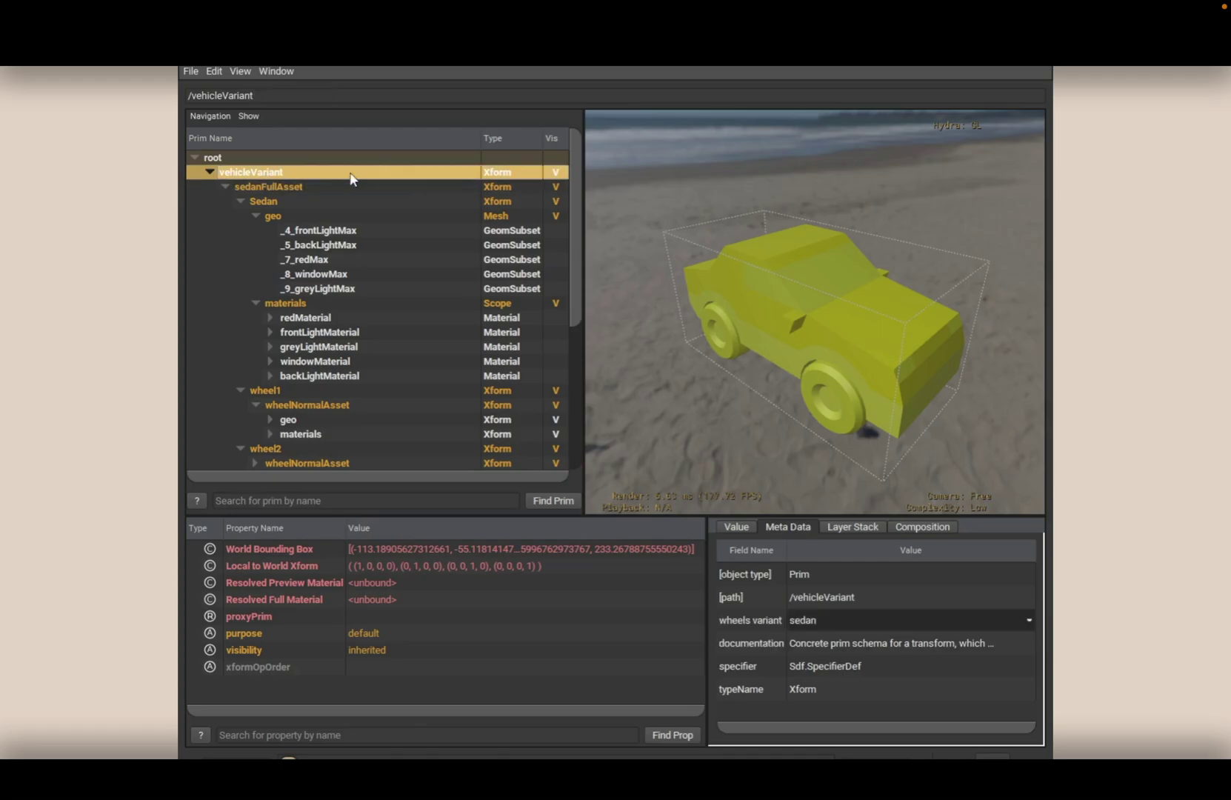
pyautogui.click(848, 622)
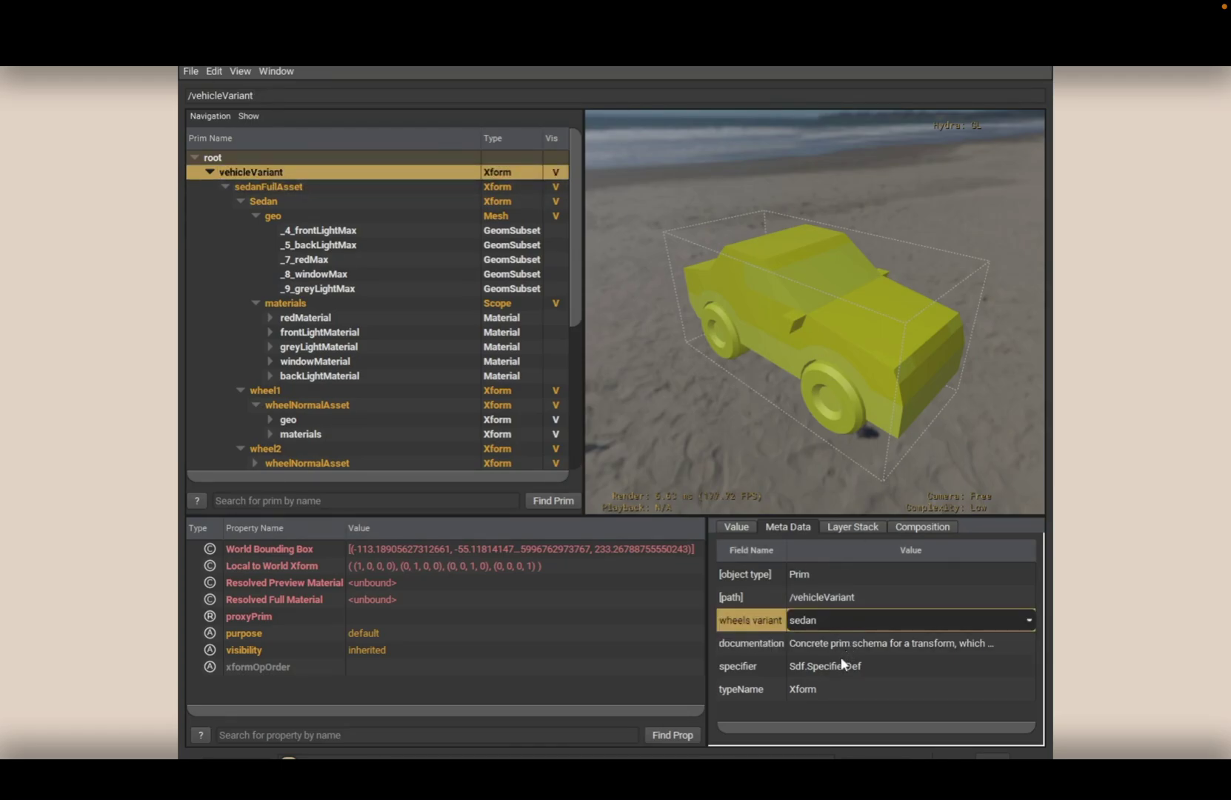
pyautogui.press('Up')
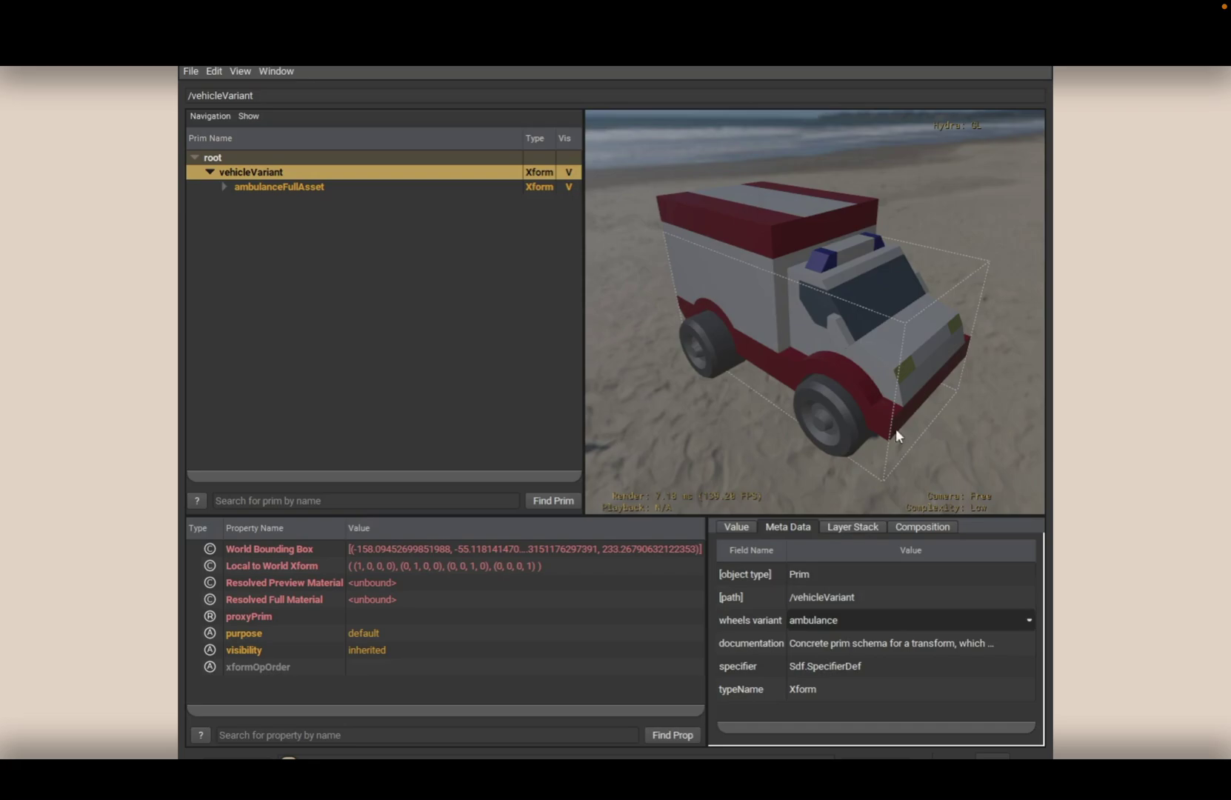
pyautogui.keyDown('alt'); pyautogui.moveTo(939, 400); pyautogui.dragTo(931, 360); pyautogui.keyUp('alt')
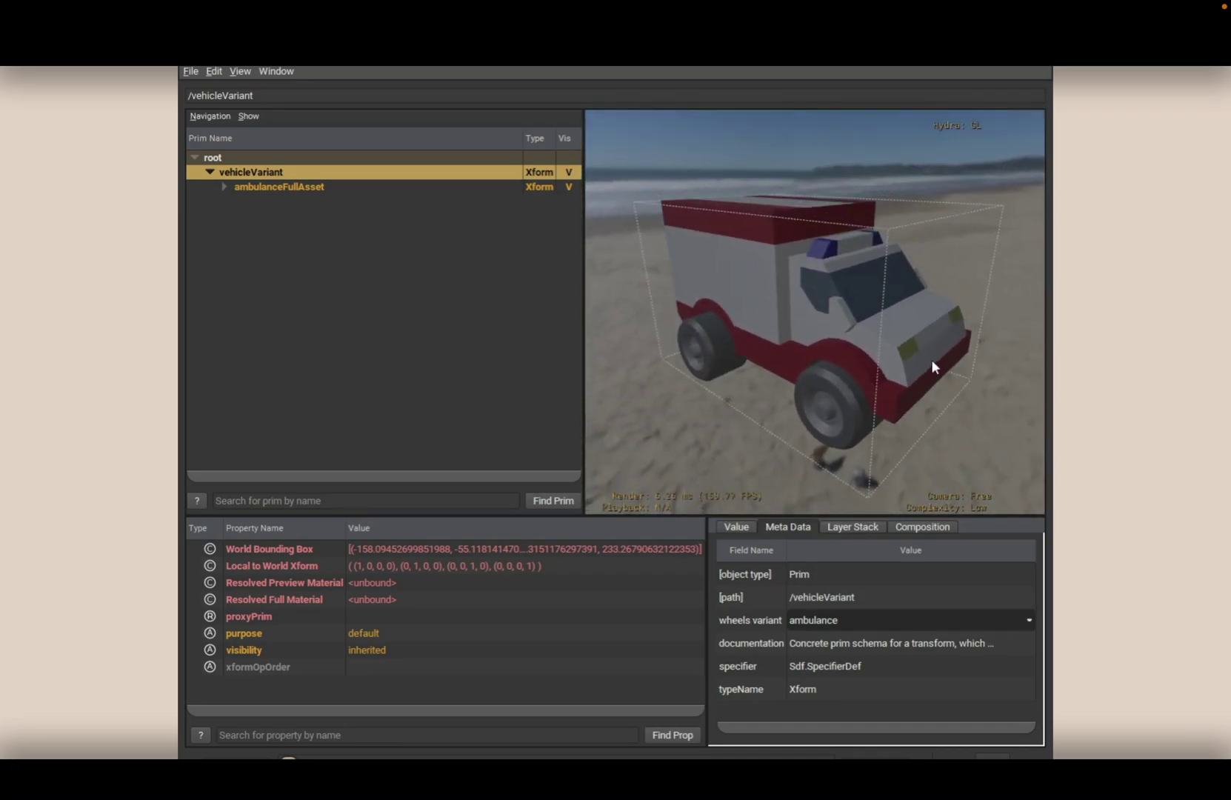
pyautogui.click(225, 186)
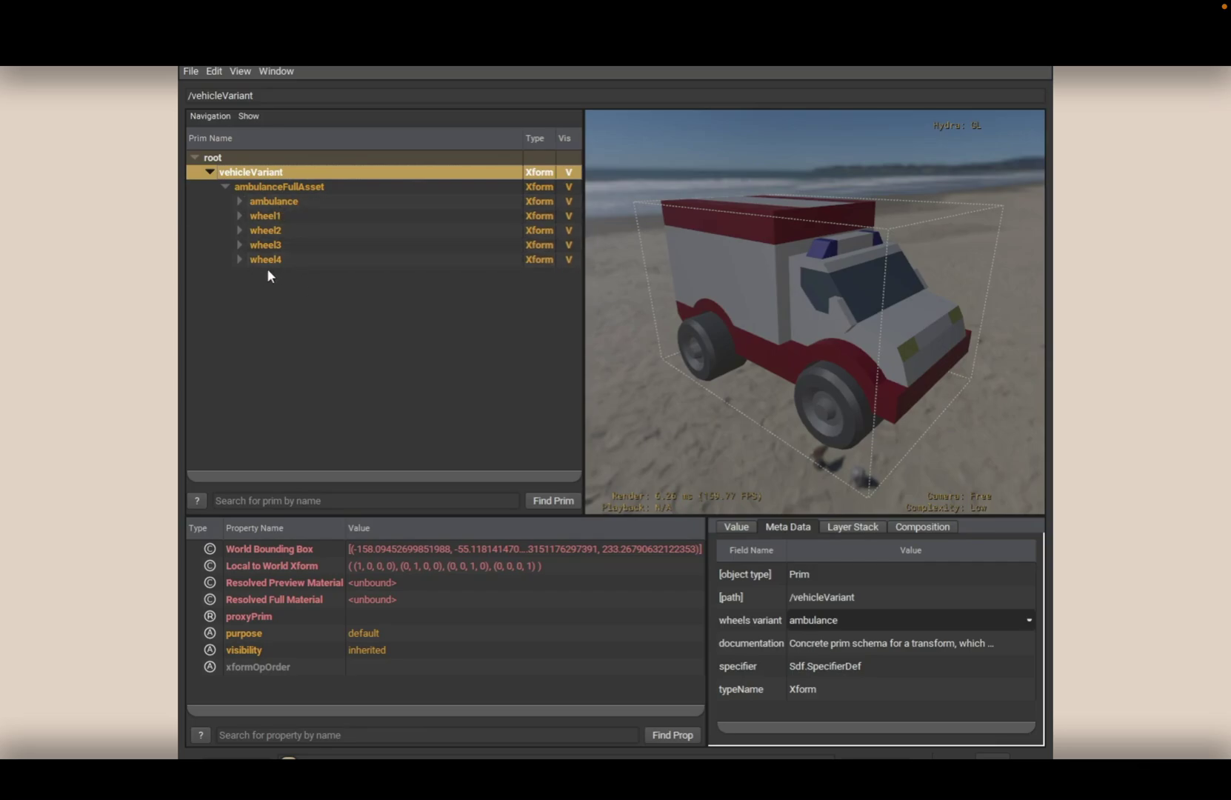
# - Change the variant to tractor, then to formula, and orbit around the formula car
pyautogui.click(847, 617)
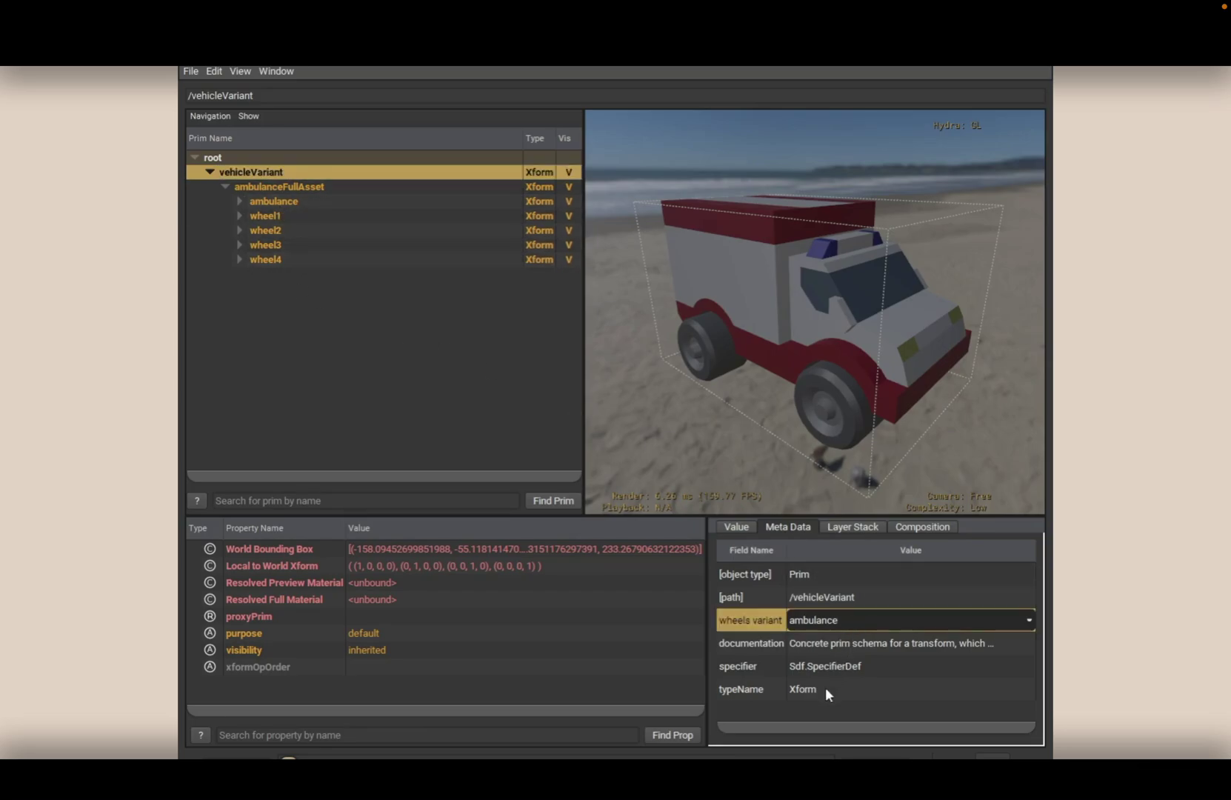
pyautogui.press('Down')
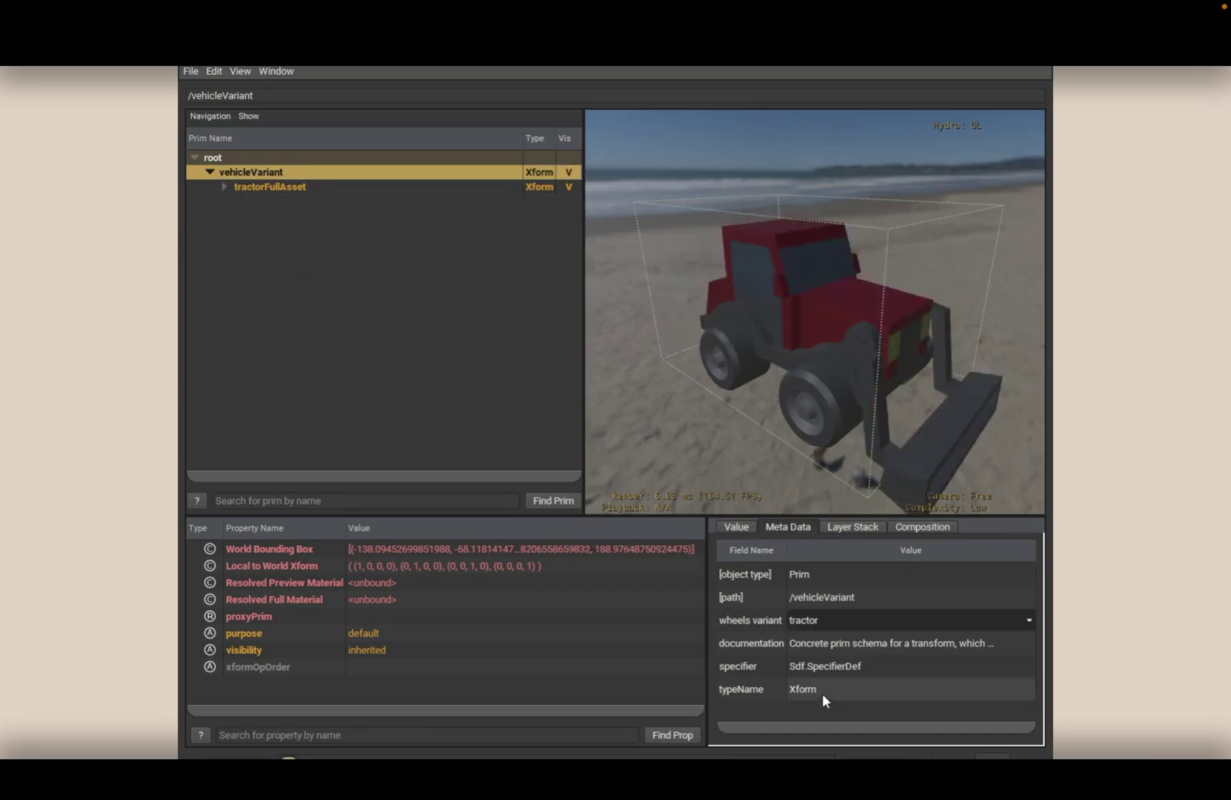
pyautogui.click(828, 619)
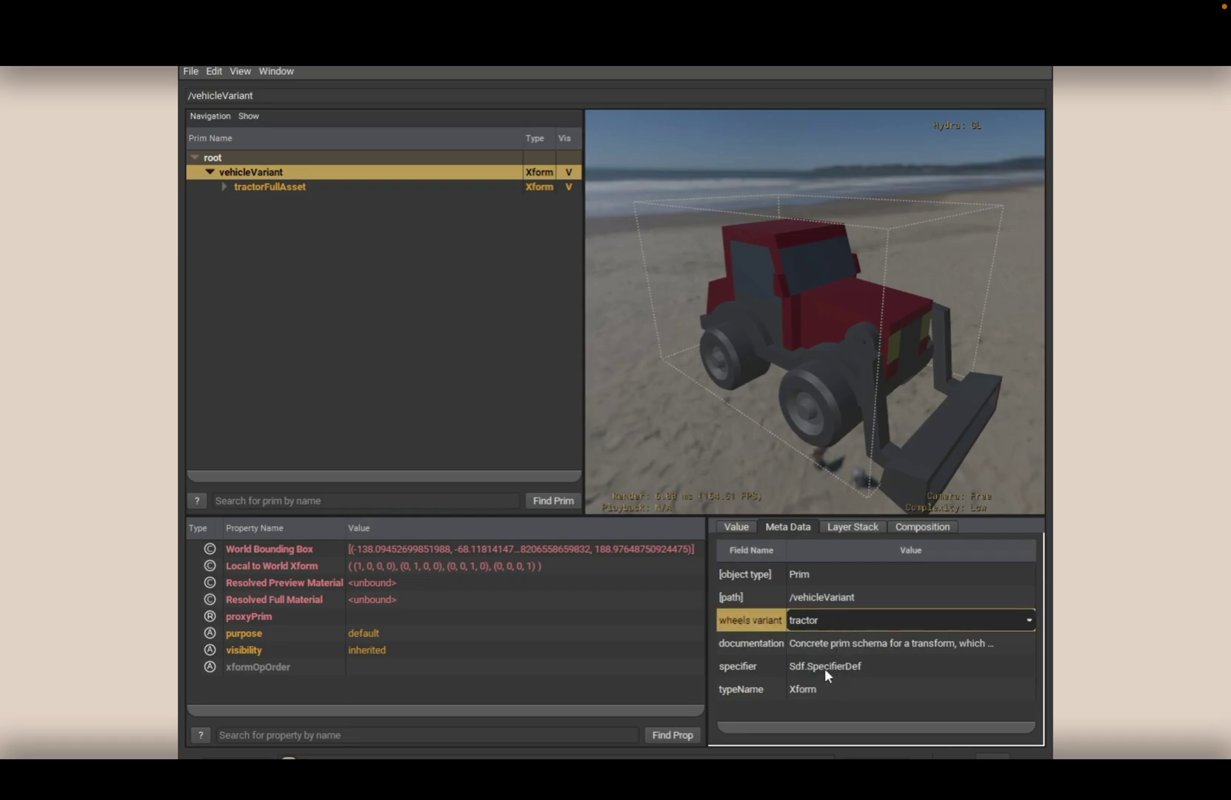
pyautogui.press('Down')
pyautogui.keyDown('alt'); pyautogui.moveTo(782, 391); pyautogui.dragTo(890, 390); pyautogui.keyUp('alt')
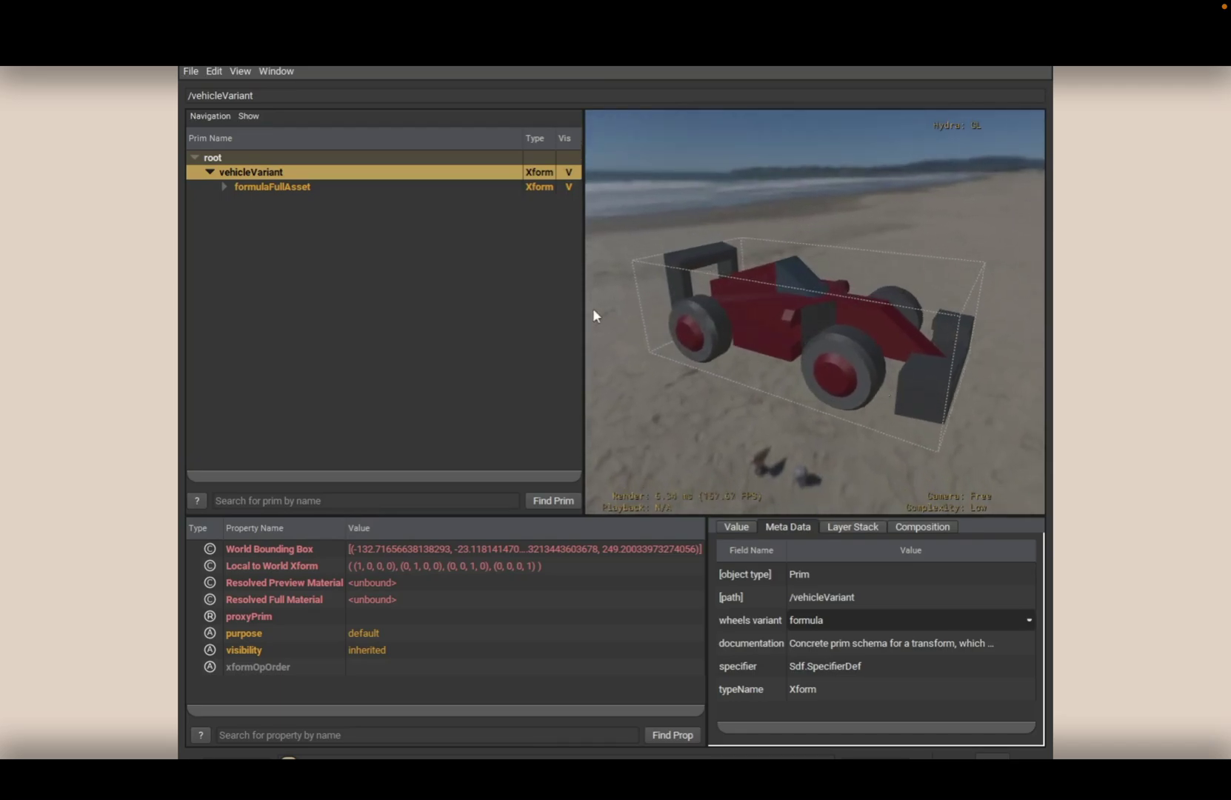
# - Expand formulaFullAsset and set wheel2's wheels variant to wheelVintage
pyautogui.click(225, 187)
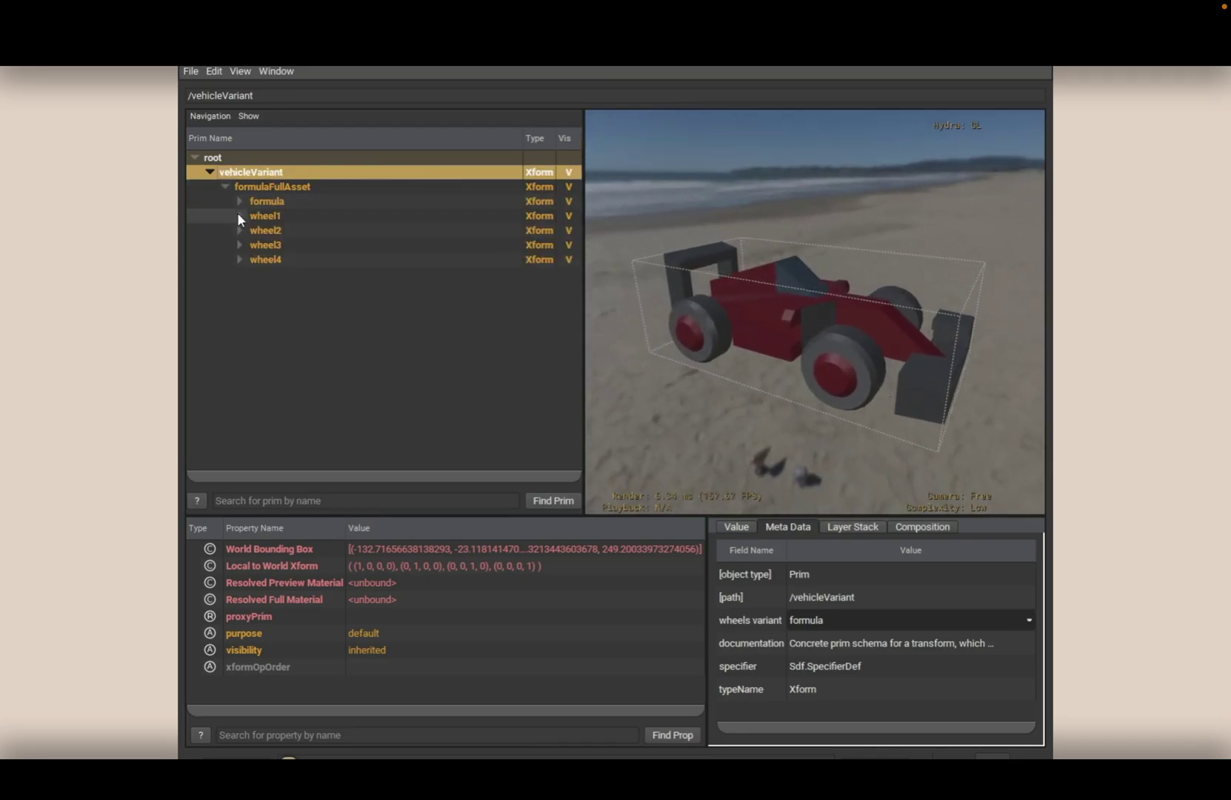
pyautogui.click(268, 217)
pyautogui.click(843, 623)
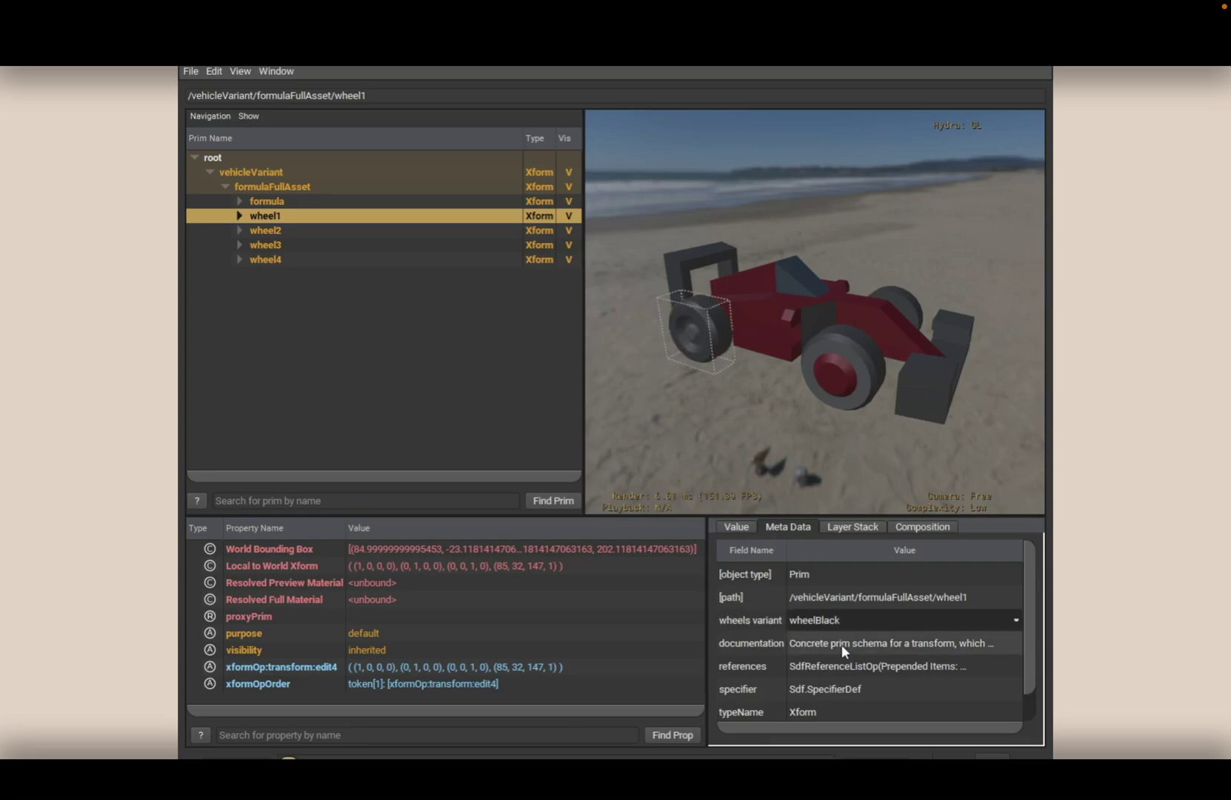
pyautogui.click(296, 231)
pyautogui.click(835, 613)
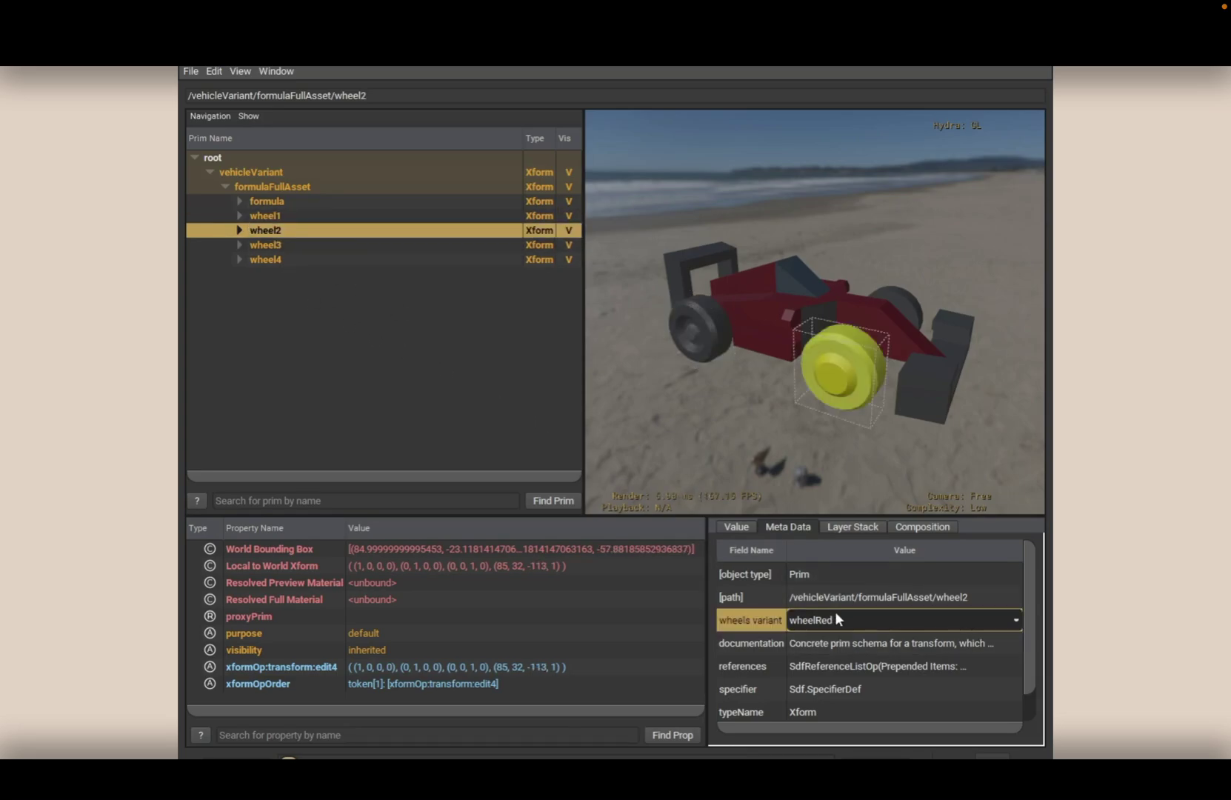
pyautogui.click(842, 696)
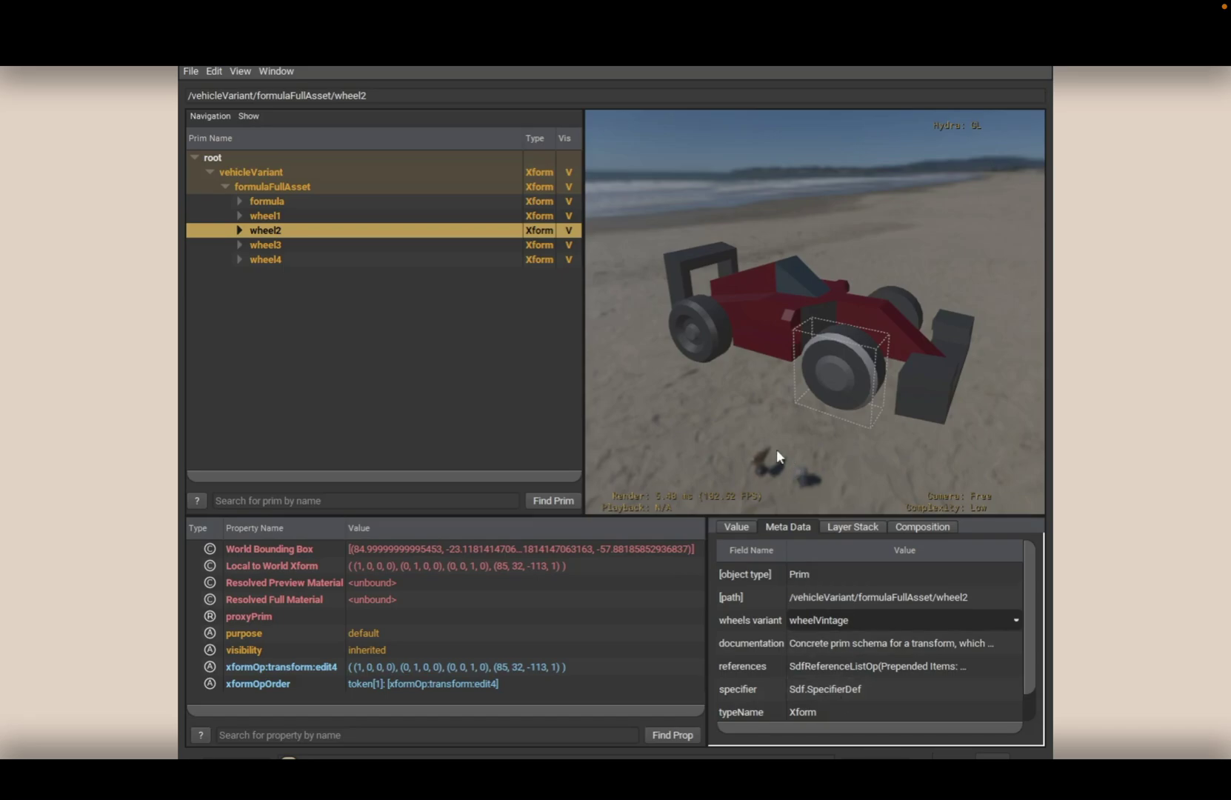
# - Select wheel4 and give it a different wheels variant
pyautogui.click(272, 261)
pyautogui.click(841, 619)
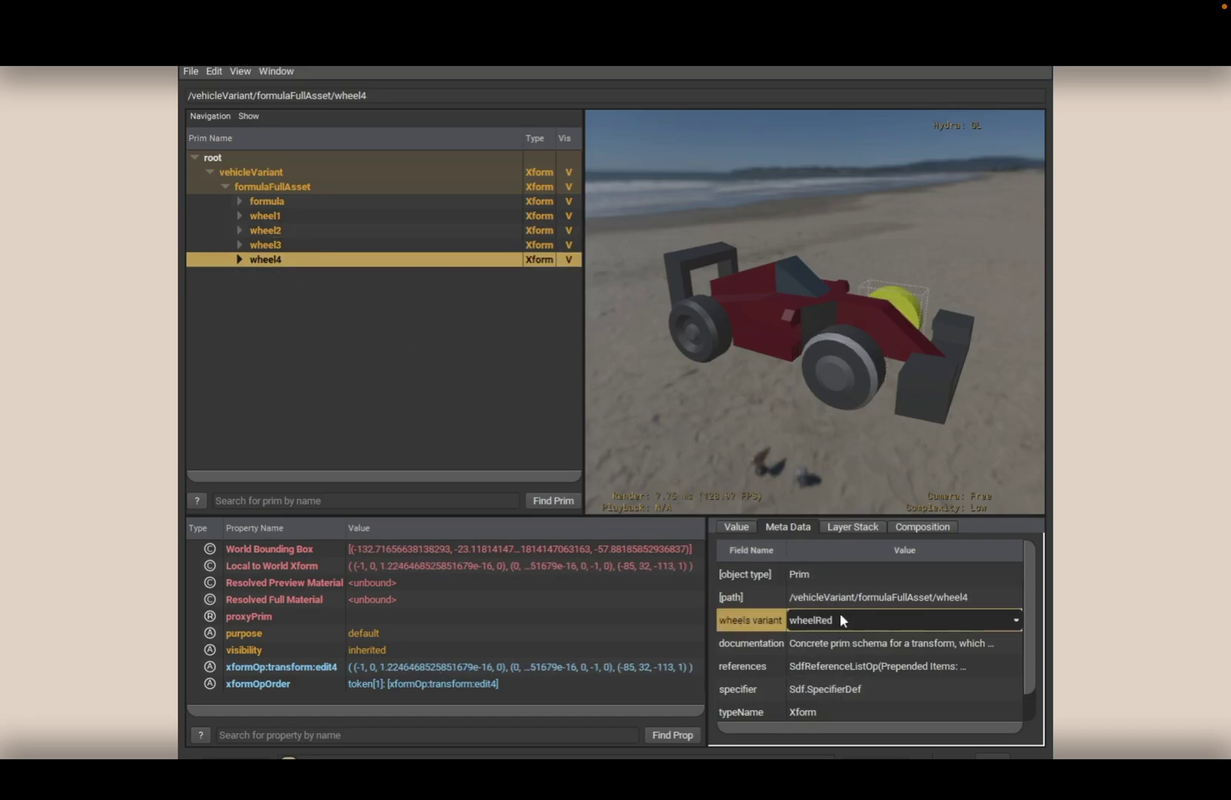
pyautogui.click(844, 673)
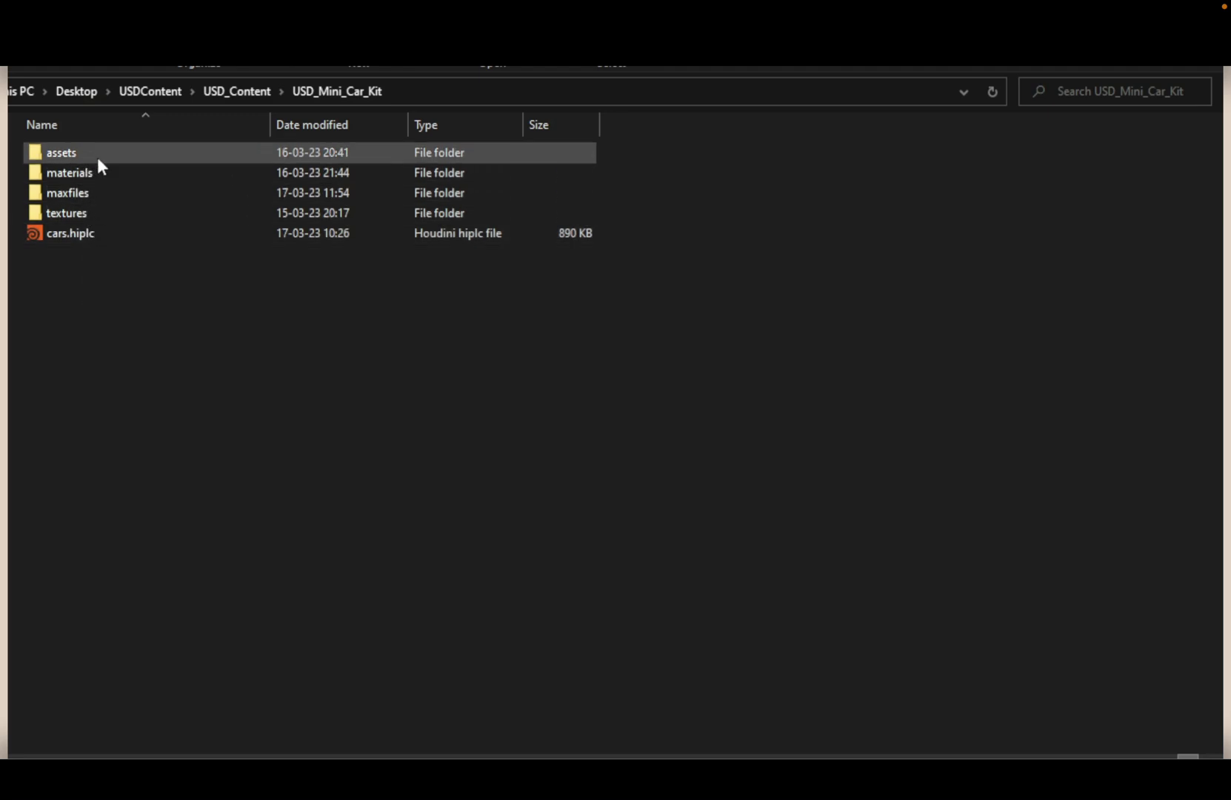
# - Browse the textures folder's global-textures and global-colors subfolders, then the maxfiles folder
pyautogui.doubleClick(106, 214)
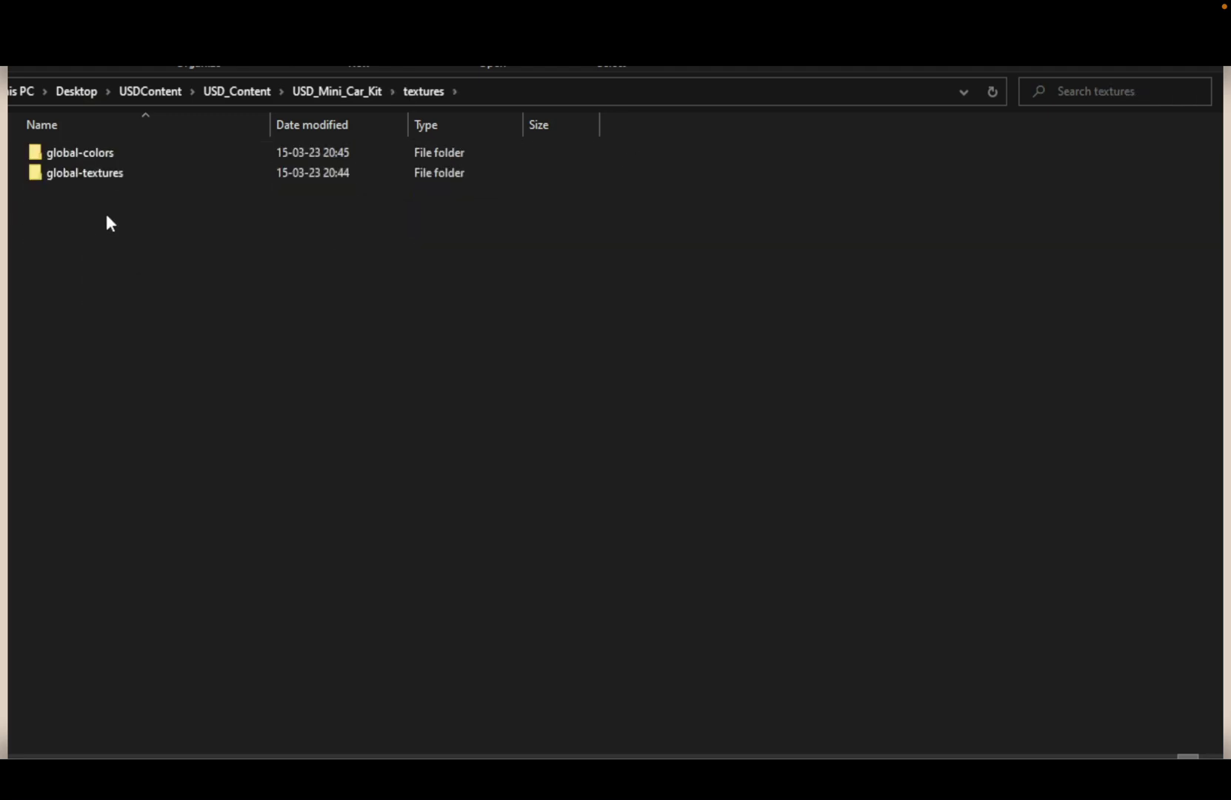
pyautogui.click(99, 176)
pyautogui.doubleClick(99, 177)
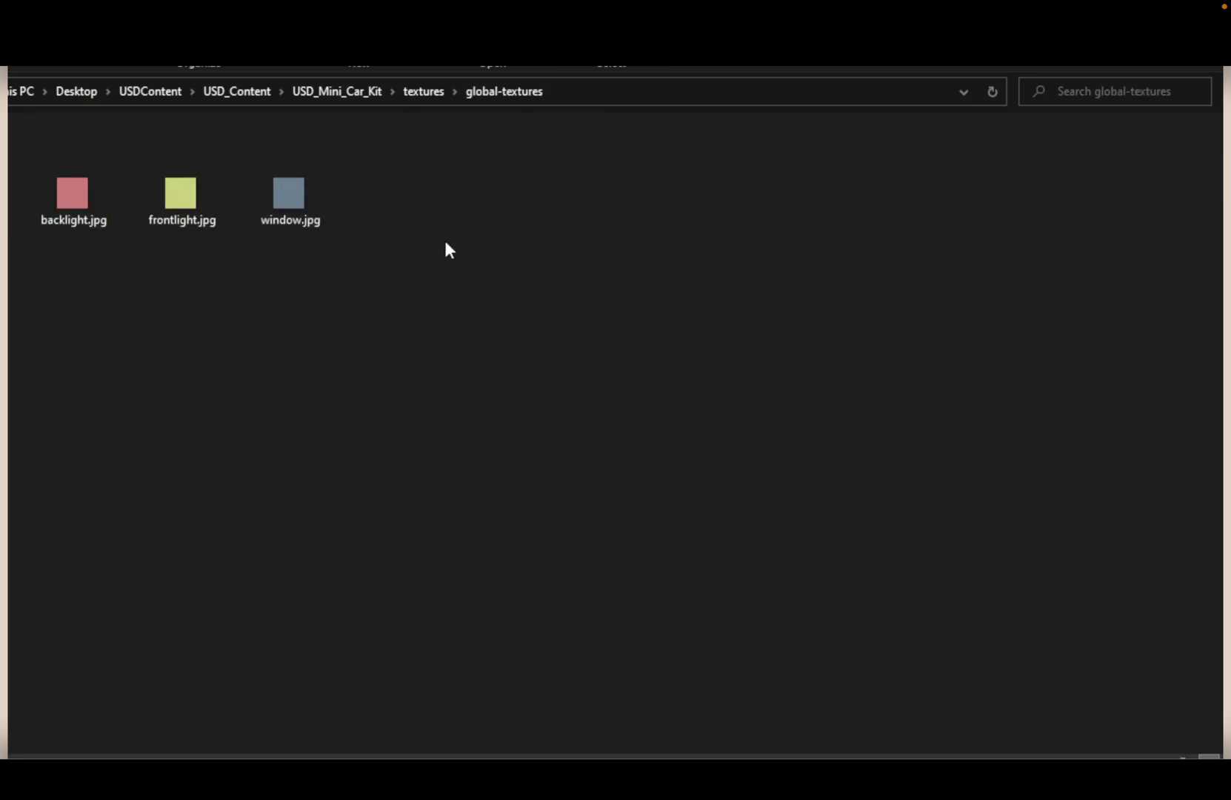
pyautogui.click(435, 98)
pyautogui.doubleClick(101, 159)
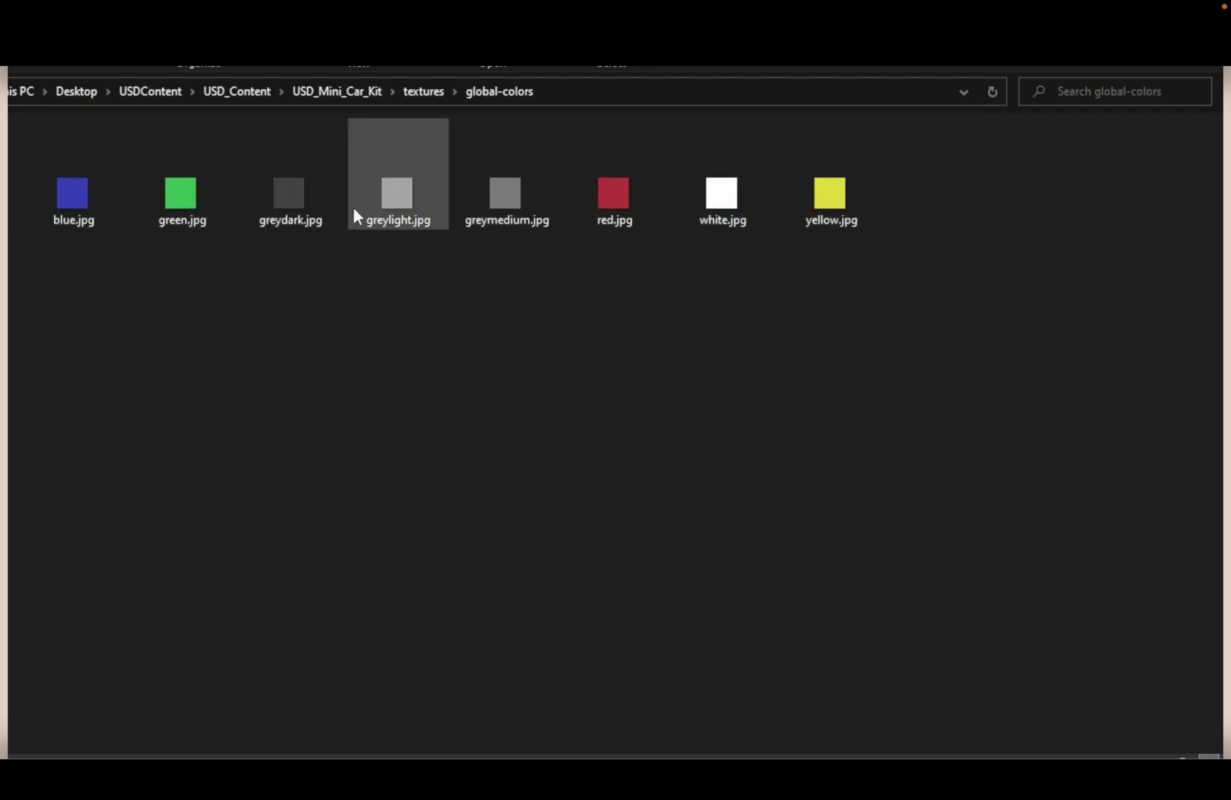
pyautogui.click(417, 94)
pyautogui.click(354, 92)
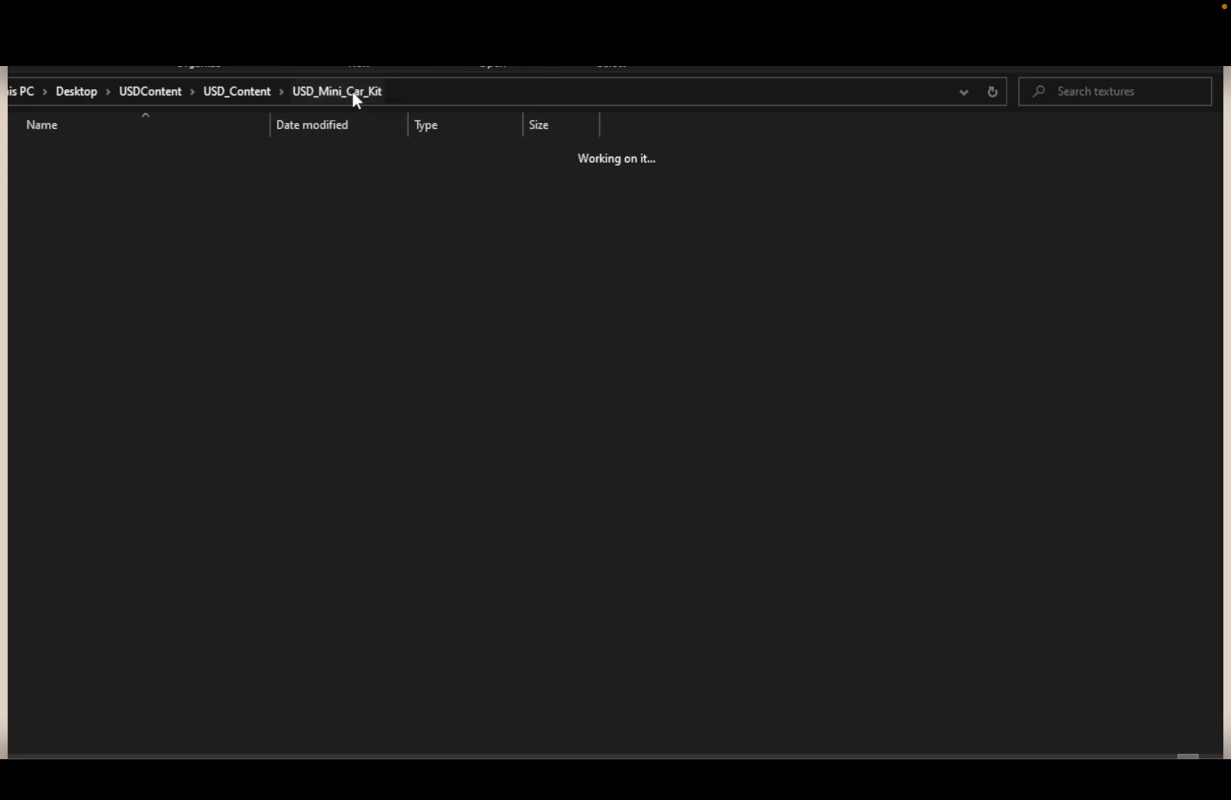
pyautogui.doubleClick(102, 195)
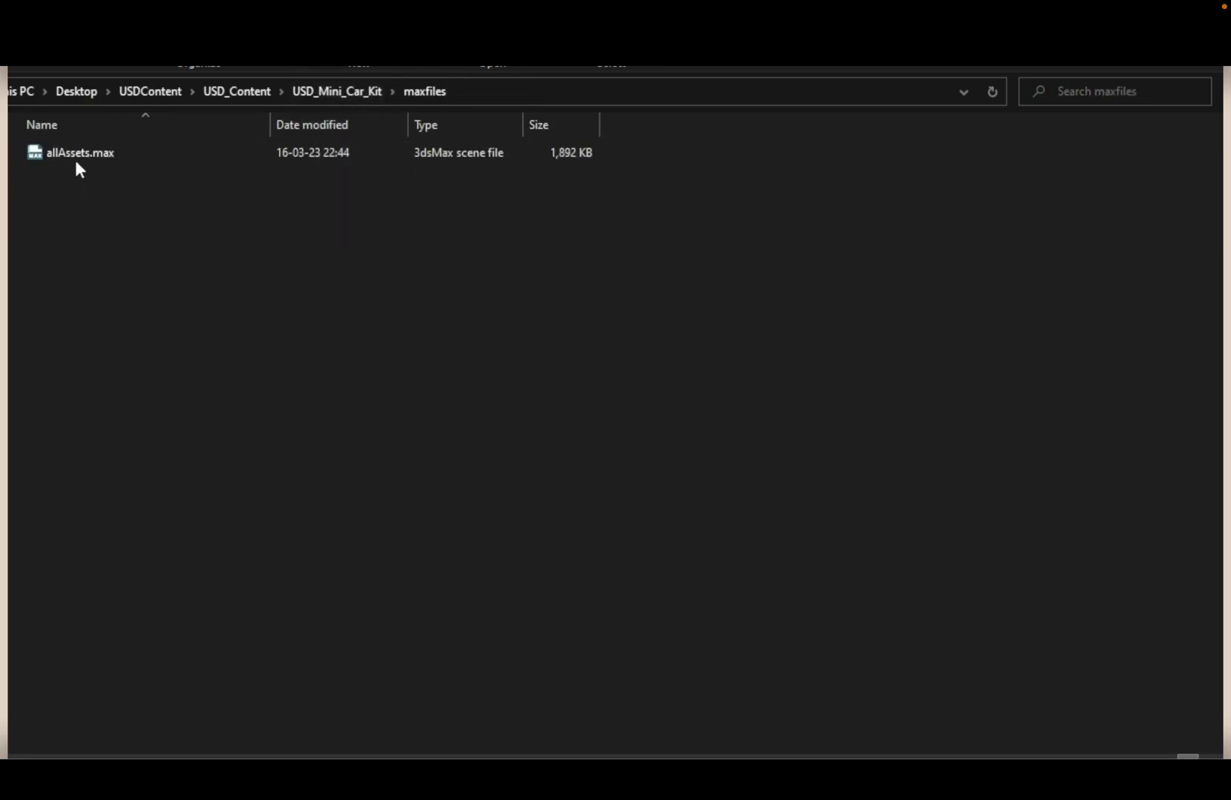
pyautogui.click(351, 93)
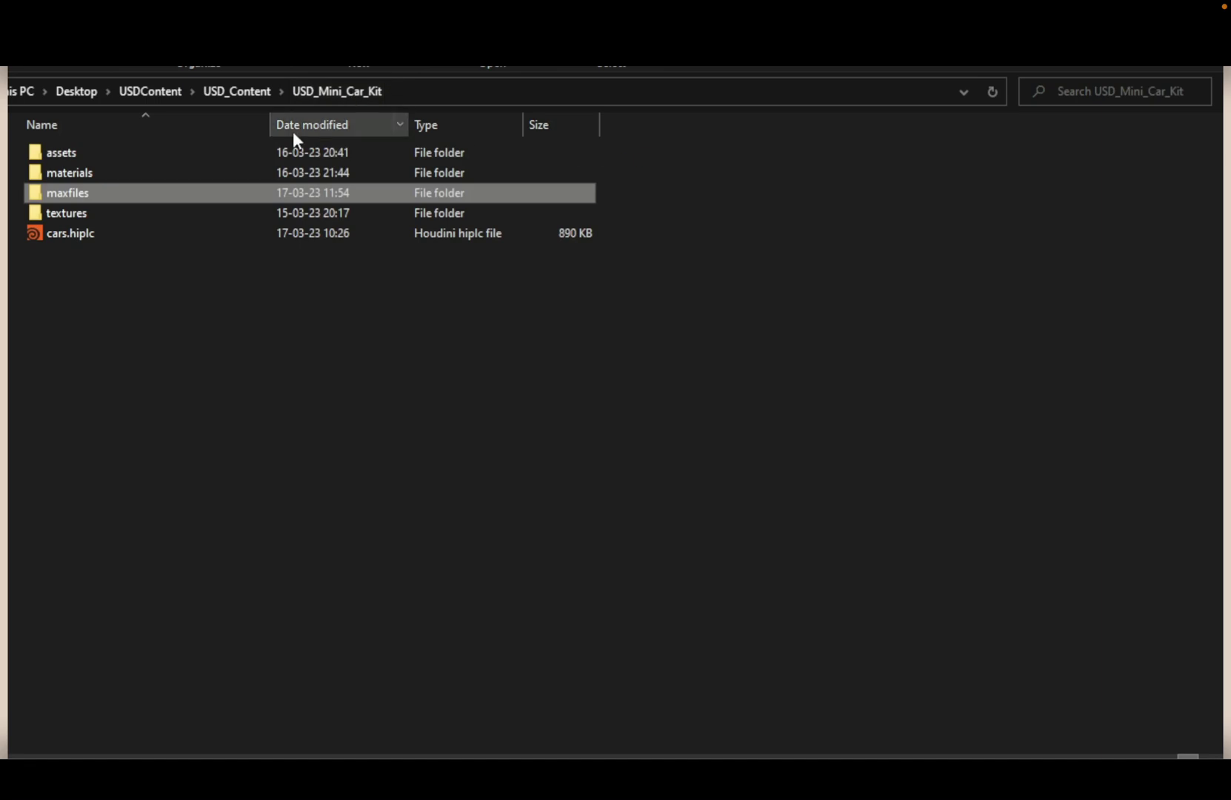
# - Open red.usda from the materials folder in the text editor
pyautogui.doubleClick(79, 175)
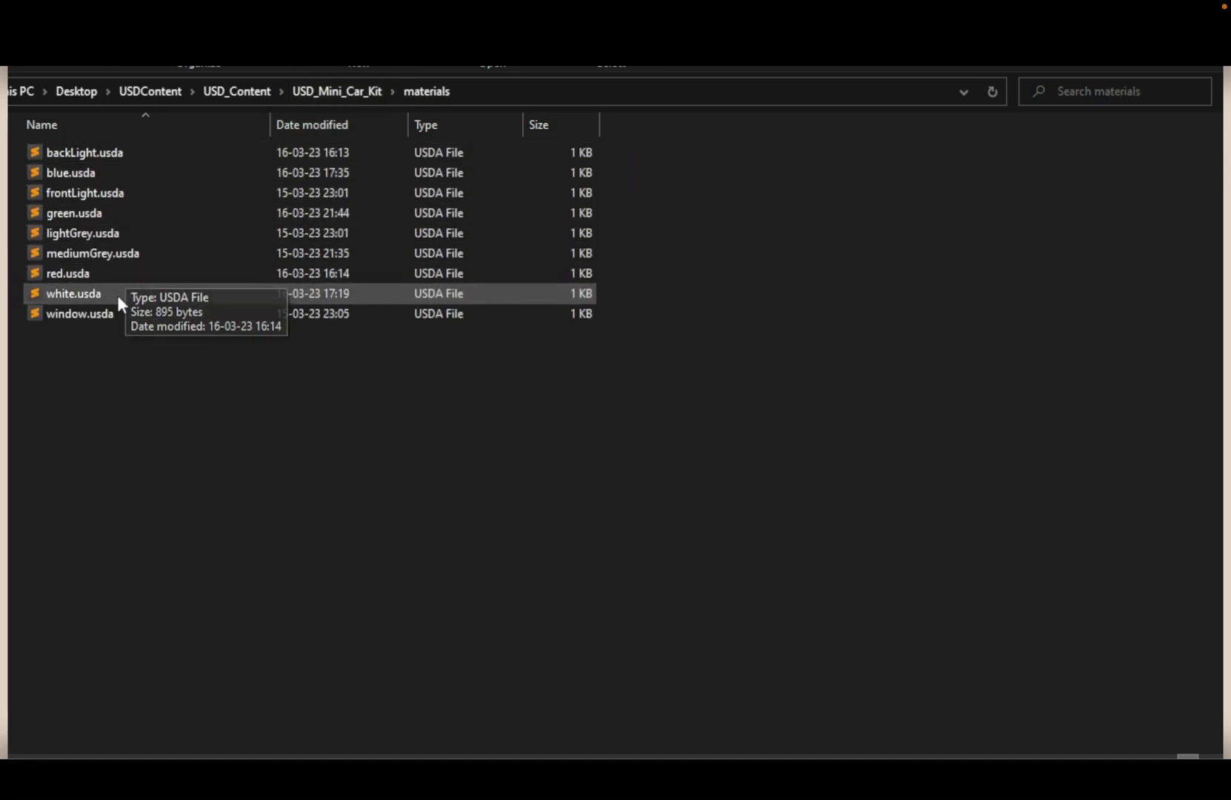
pyautogui.doubleClick(108, 275)
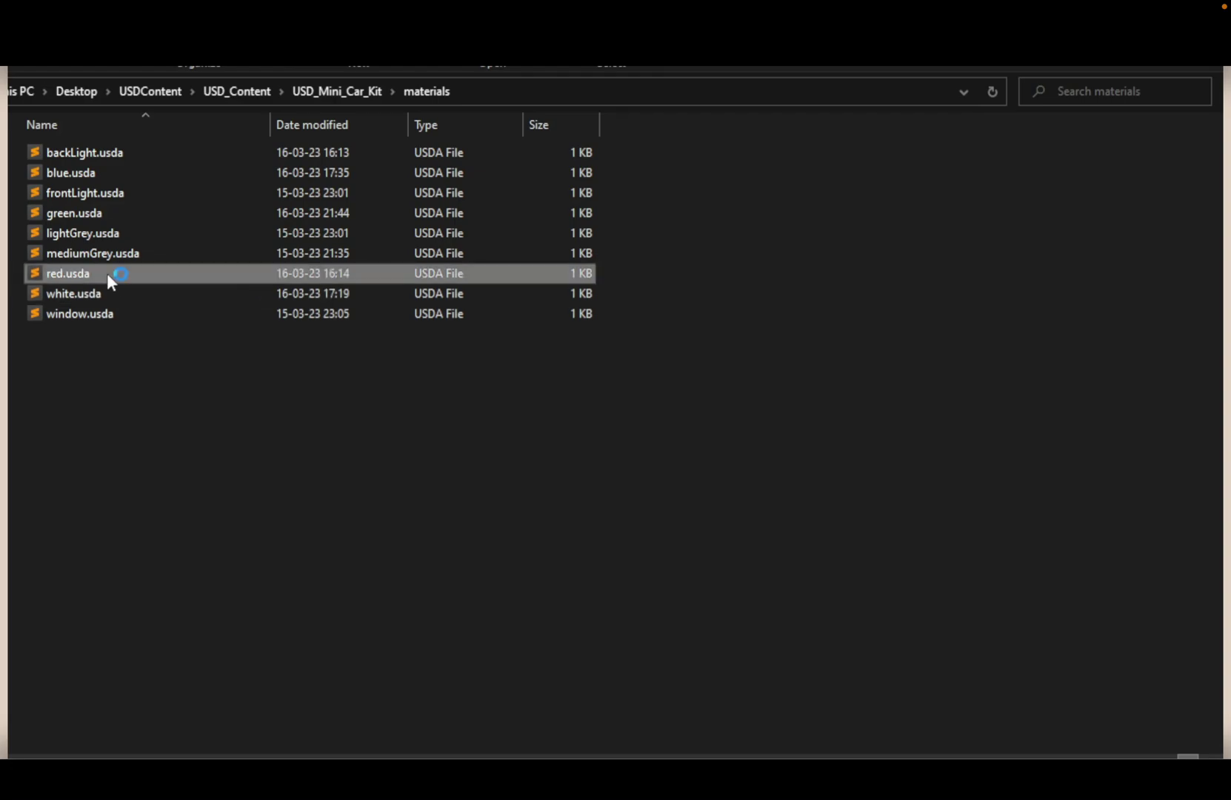
pyautogui.scroll(-3, 714, 257)
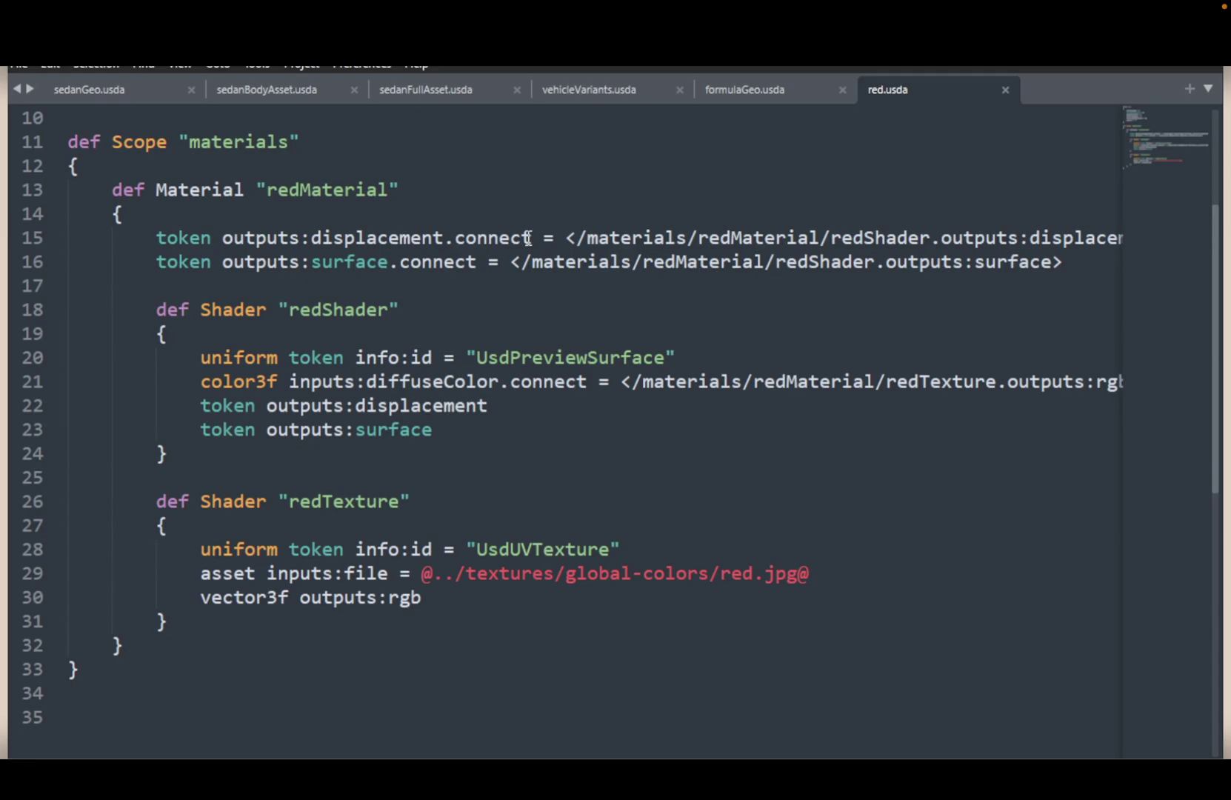
# - Select line 29 of red.usda, the inputs:file path to global-colors/red.jpg
pyautogui.scroll(-2, 372, 235)
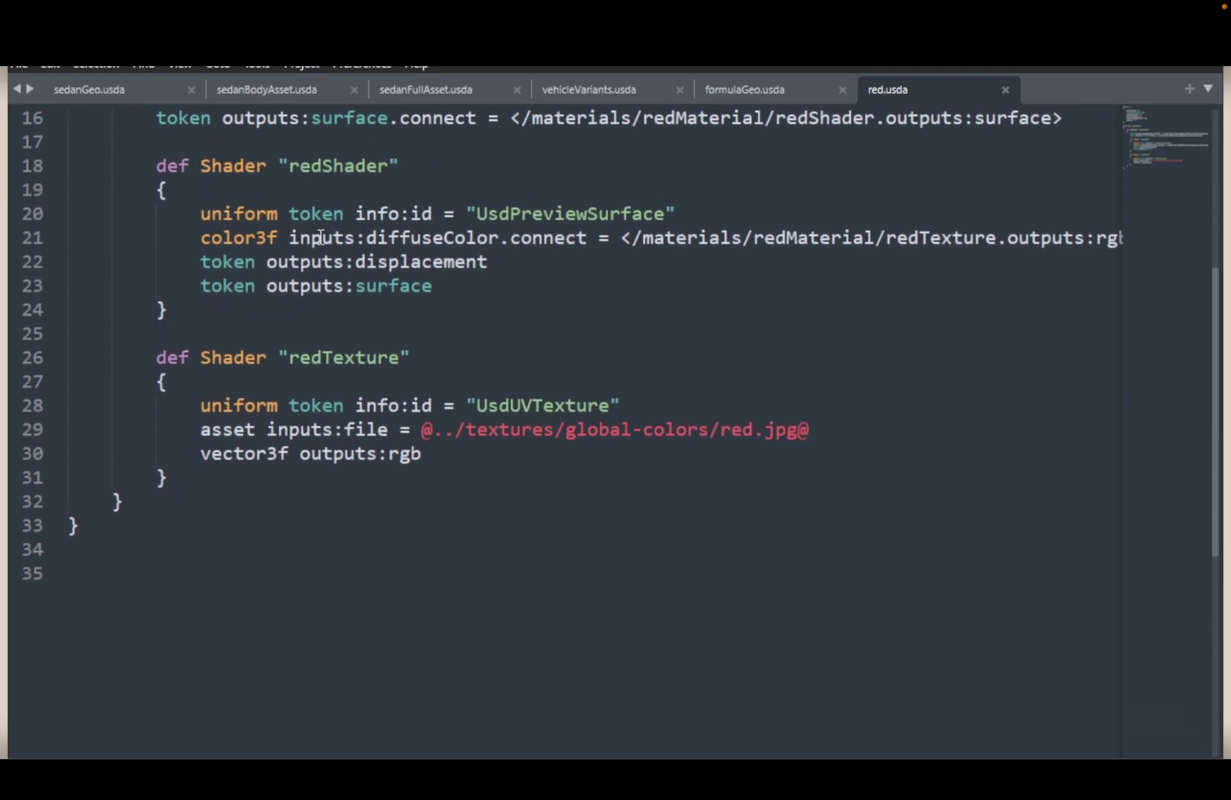
pyautogui.scroll(-2, 363, 281)
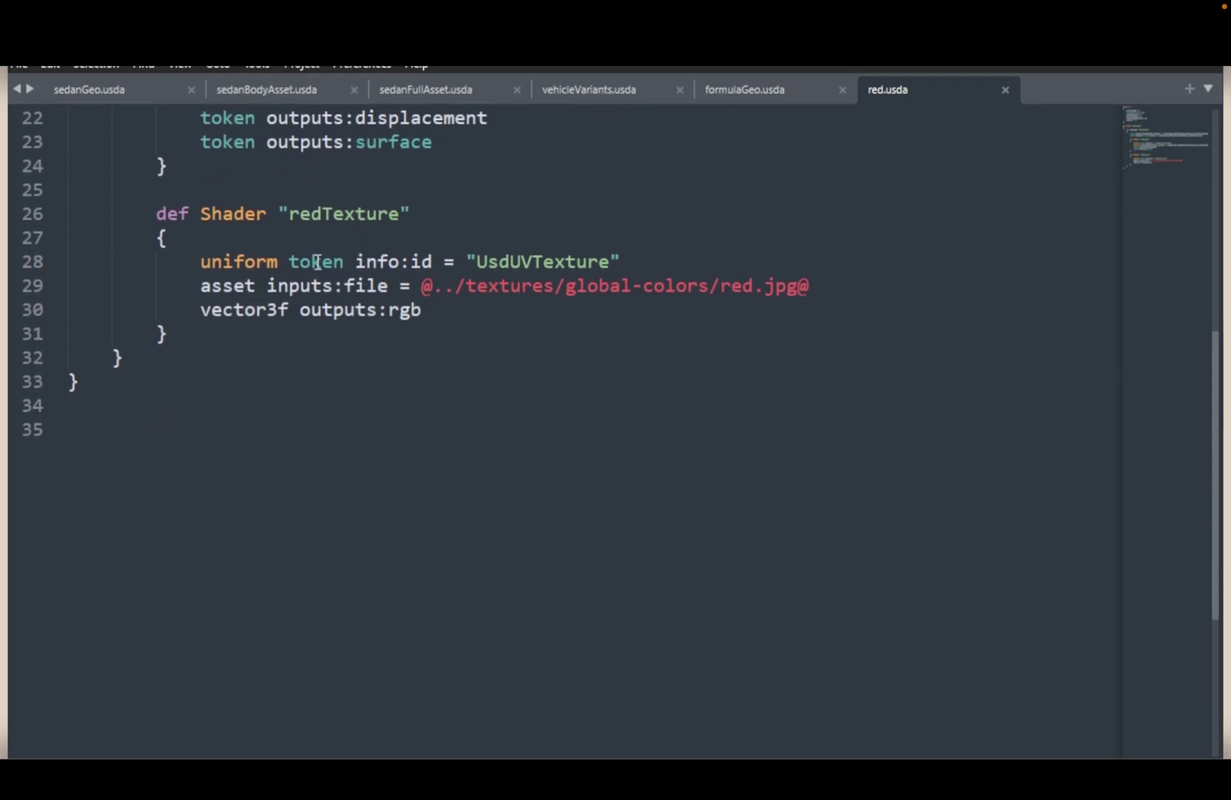
pyautogui.moveTo(201, 287); pyautogui.dragTo(854, 276)
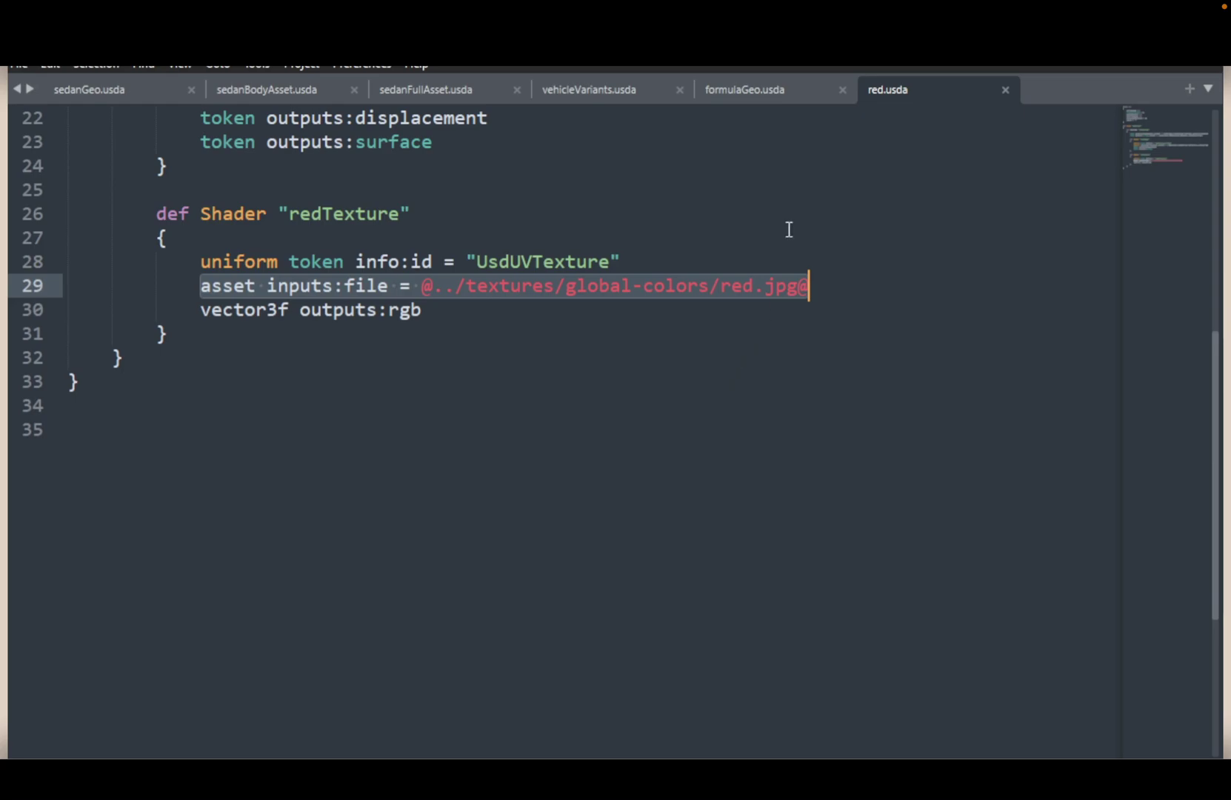
pyautogui.hotkey('alt', 'Tab')
# - Go from the USD_Mini_Car_Kit root into assets, then into vehicles
pyautogui.click(312, 93)
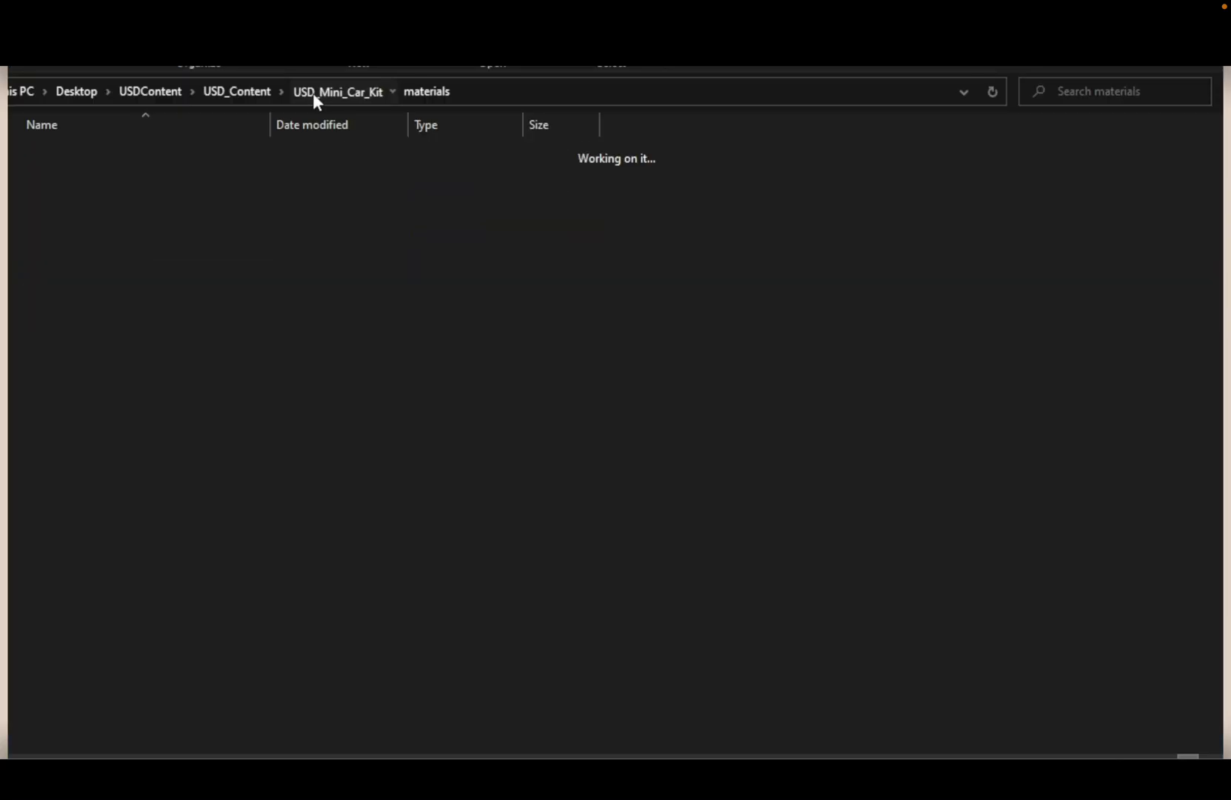
pyautogui.doubleClick(78, 153)
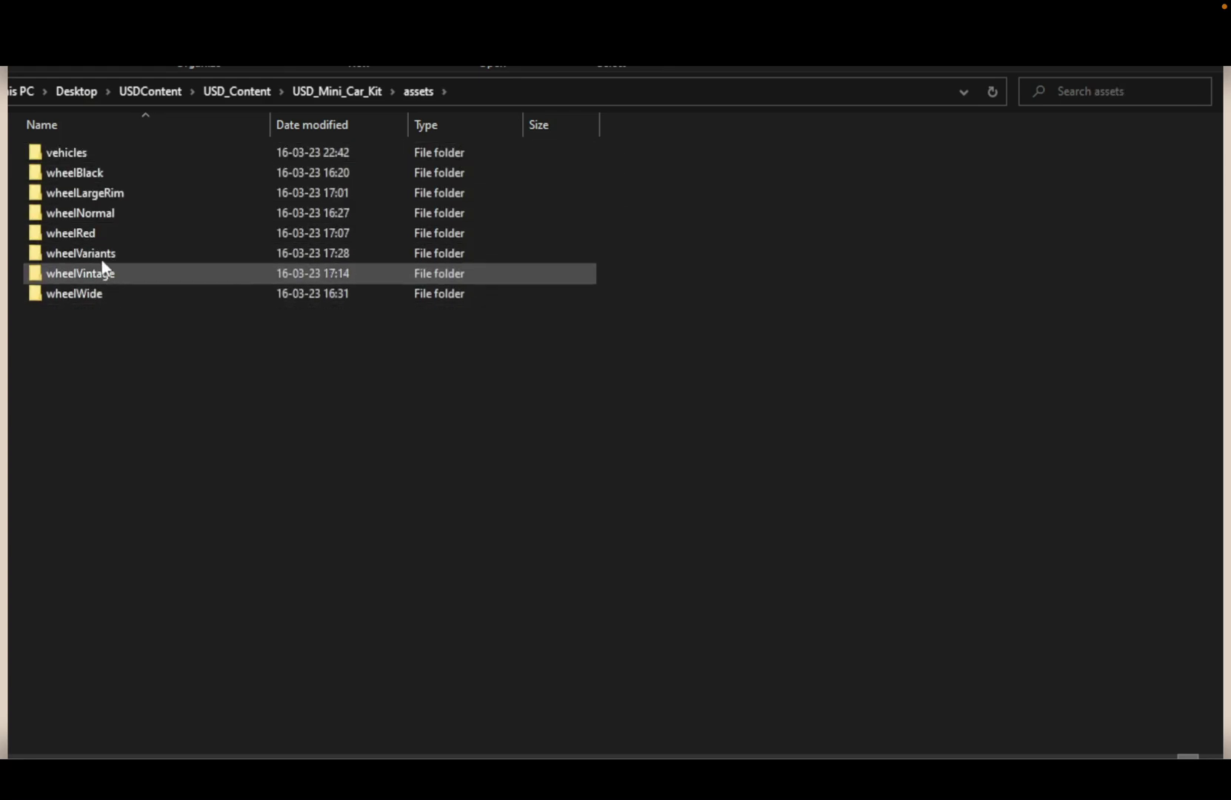
pyautogui.doubleClick(87, 151)
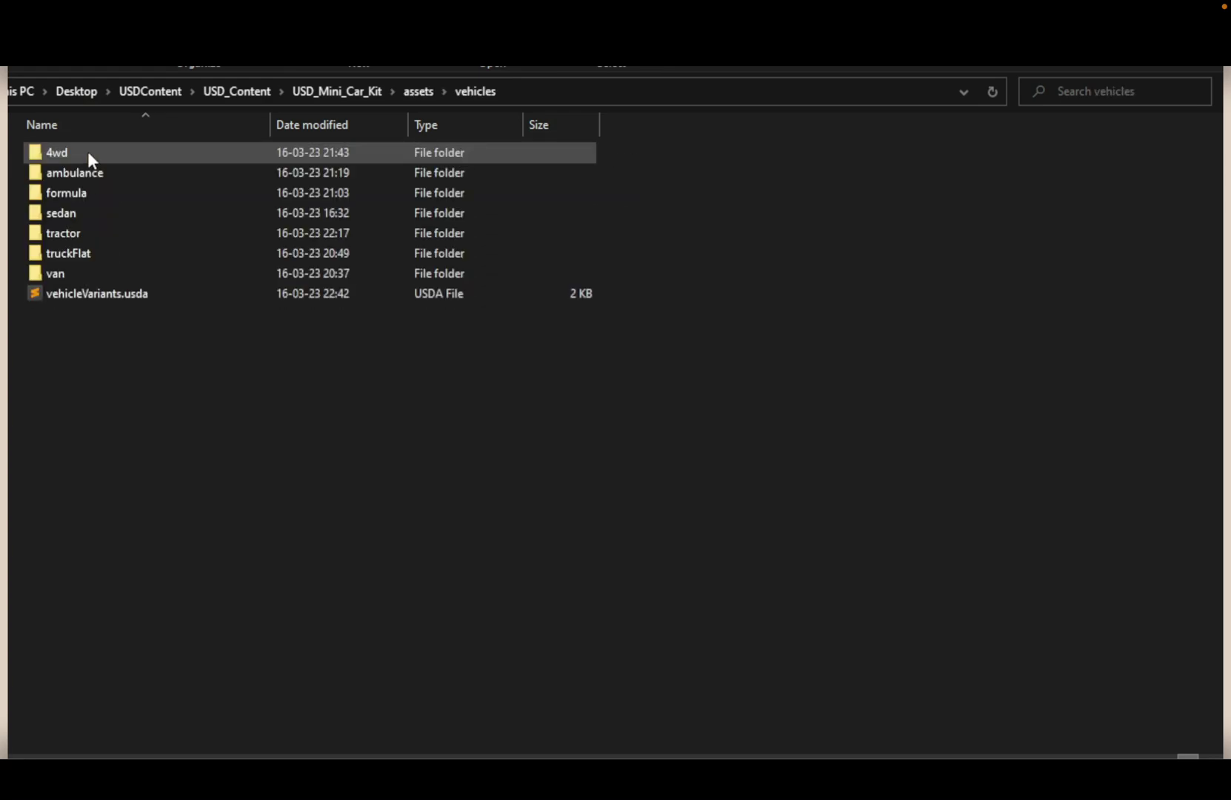
# - Open vehicleVariants.usda and select line 69, the van's reference to vanFullAsset.usda
pyautogui.doubleClick(130, 295)
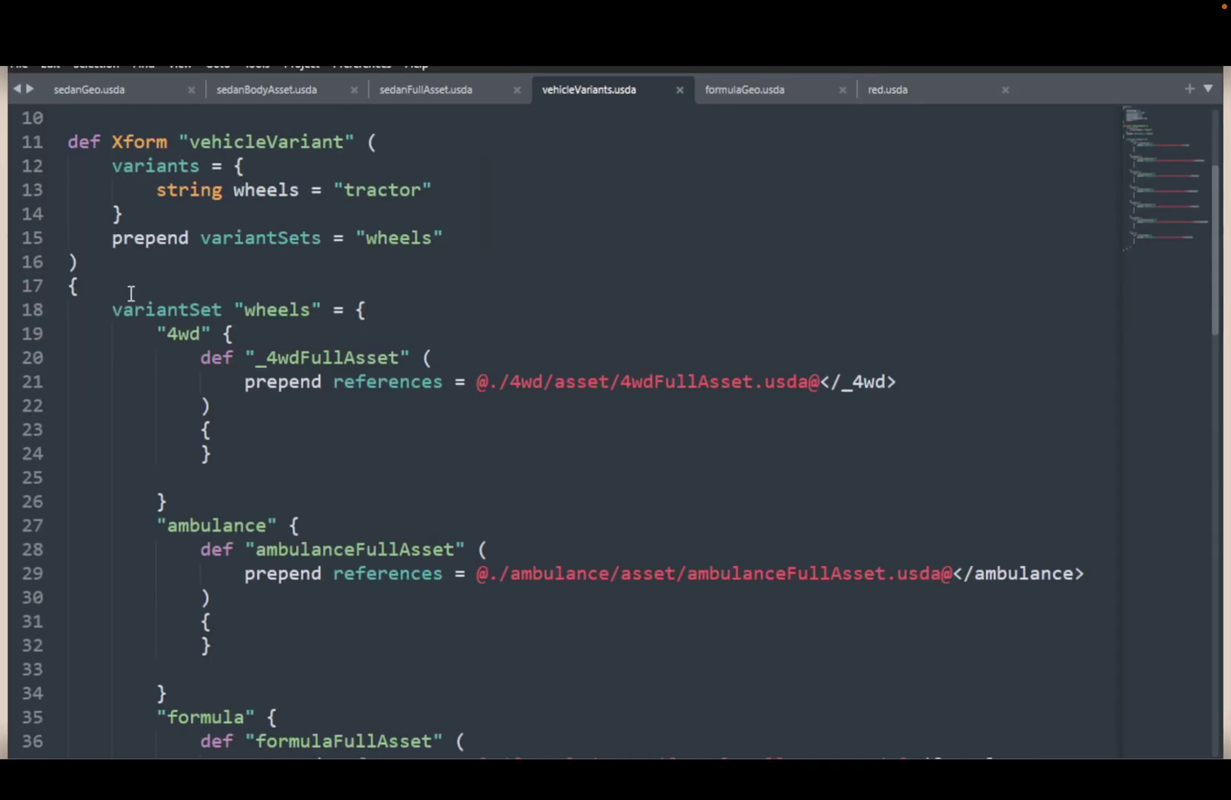
pyautogui.scroll(-8, 691, 296)
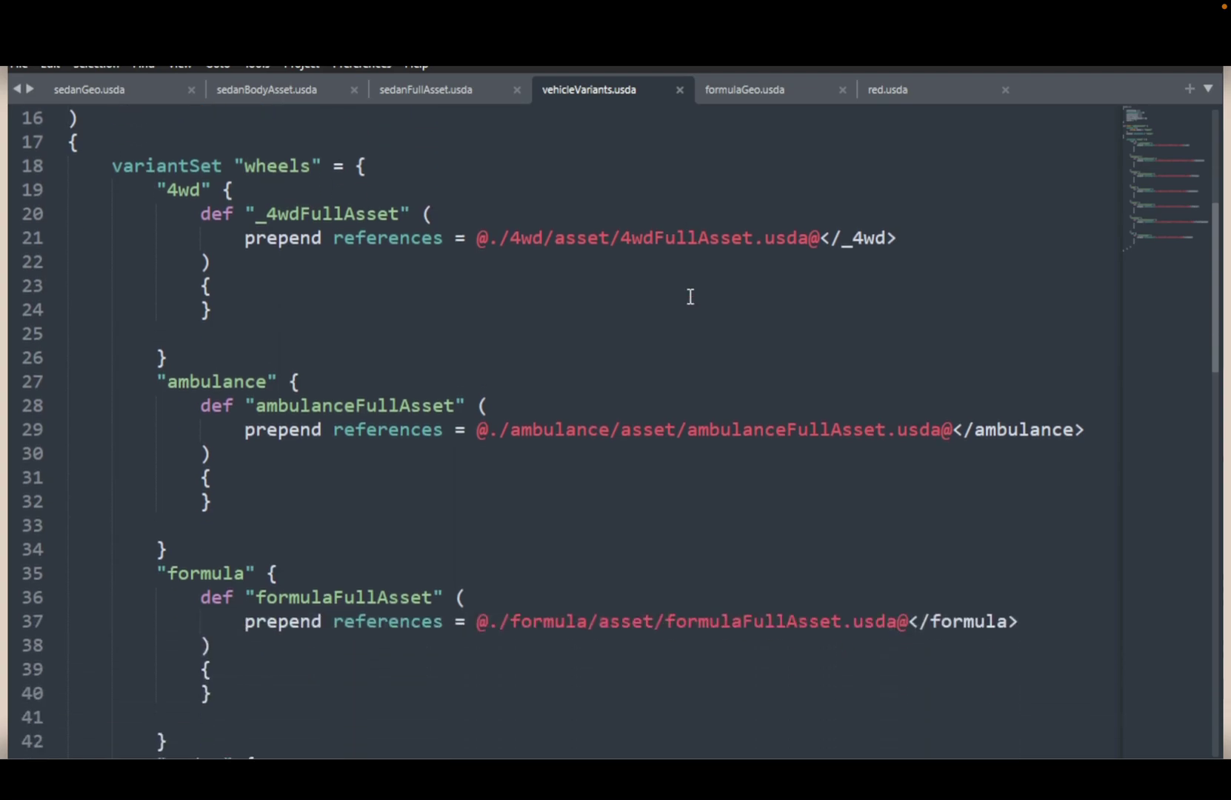
pyautogui.scroll(-8, 690, 296)
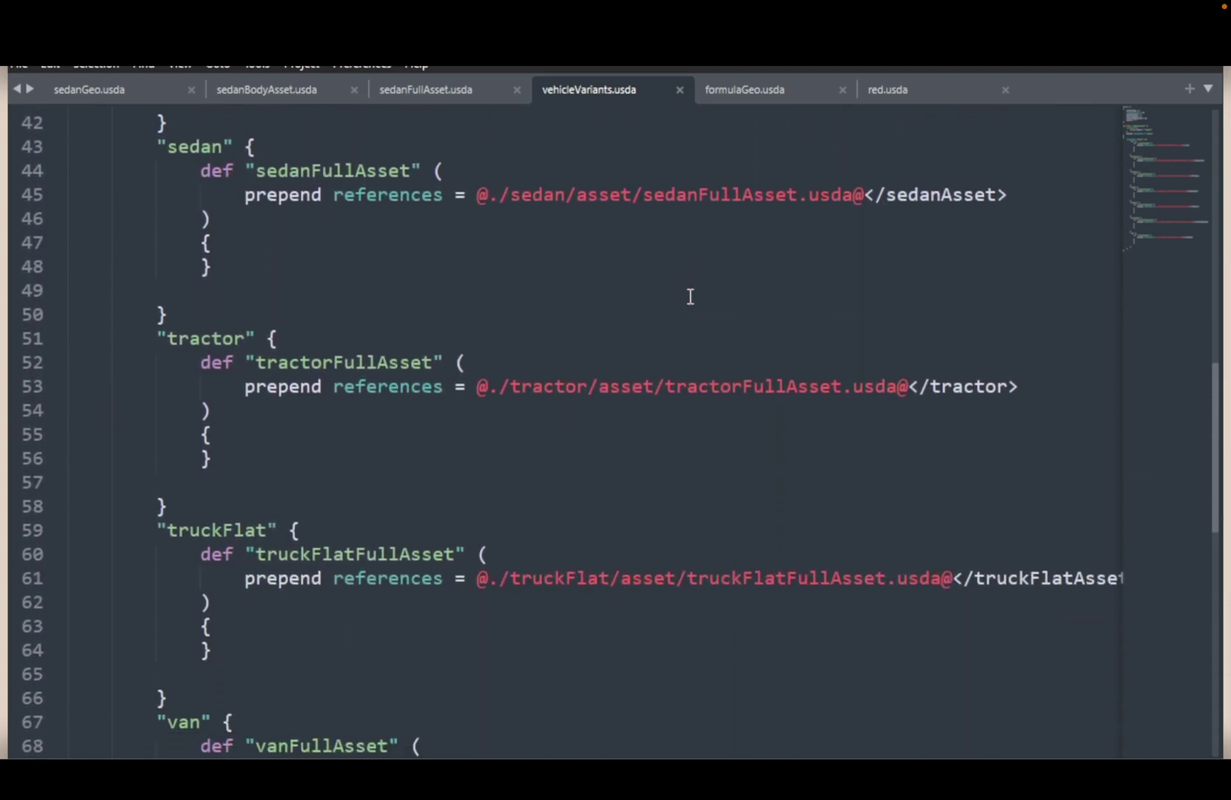
pyautogui.moveTo(947, 383); pyautogui.dragTo(247, 383)
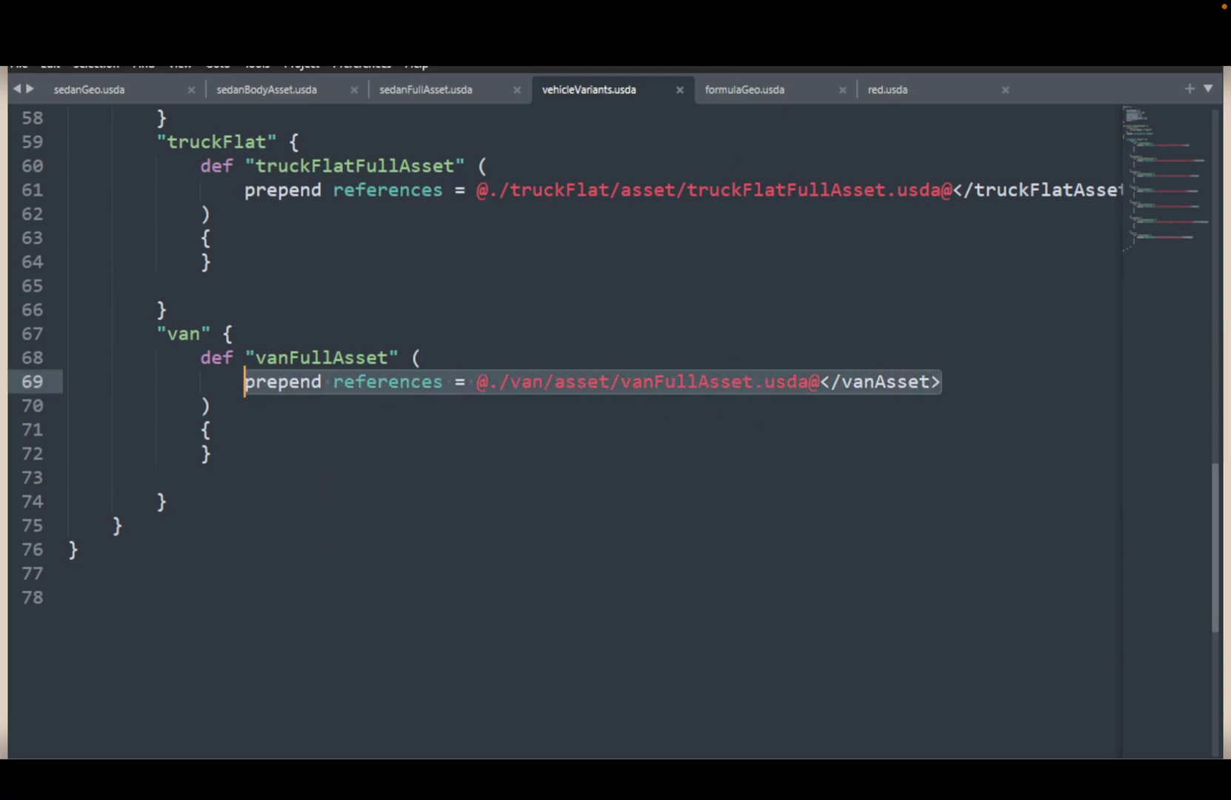
pyautogui.hotkey('alt', 'Tab')
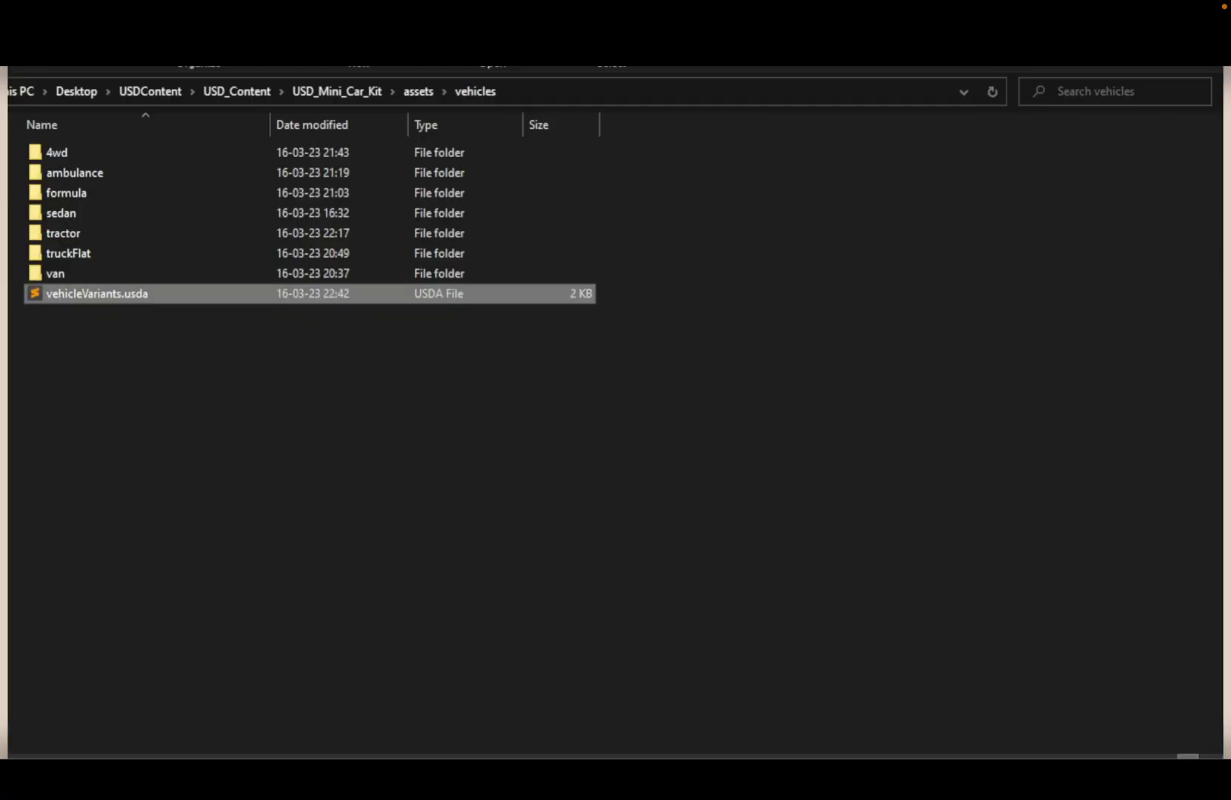
# - Go into van/asset, open vanFullAsset.usda and scroll through its Van body and wheel references
pyautogui.click(70, 278)
pyautogui.doubleClick(71, 278)
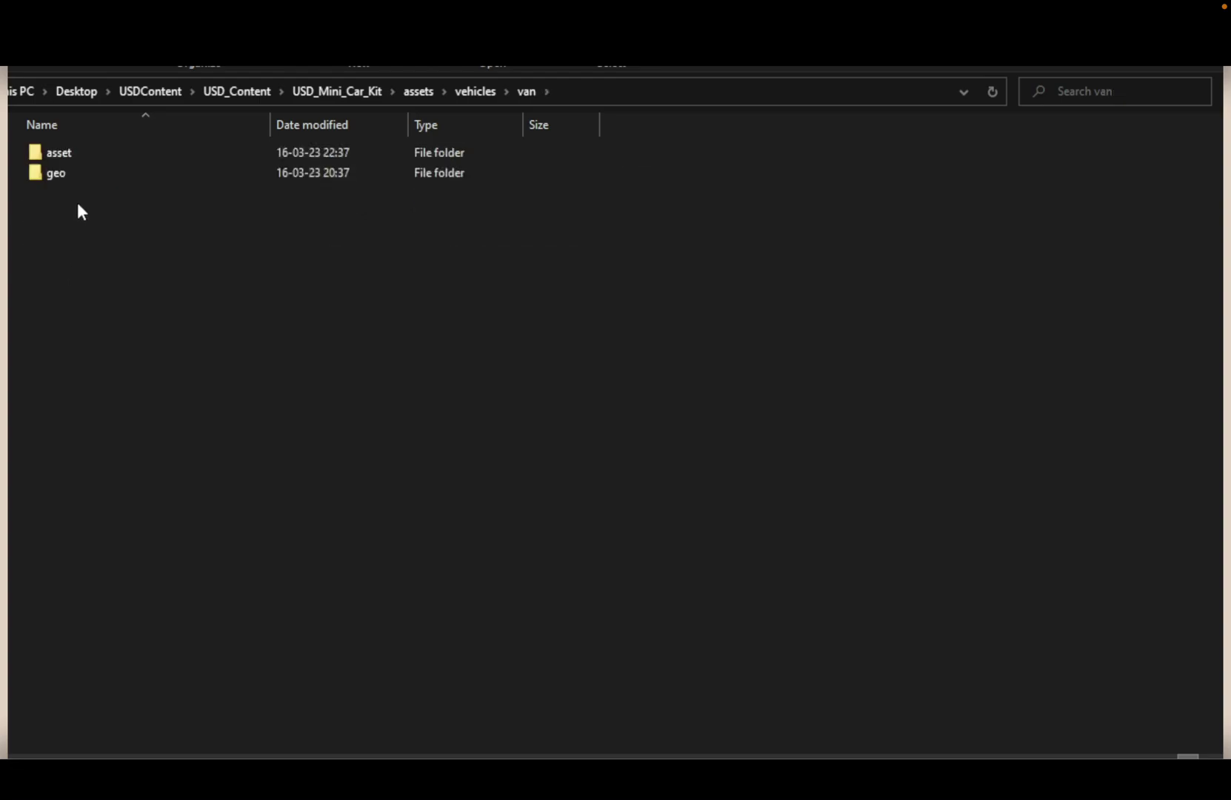
pyautogui.doubleClick(74, 152)
pyautogui.click(113, 176)
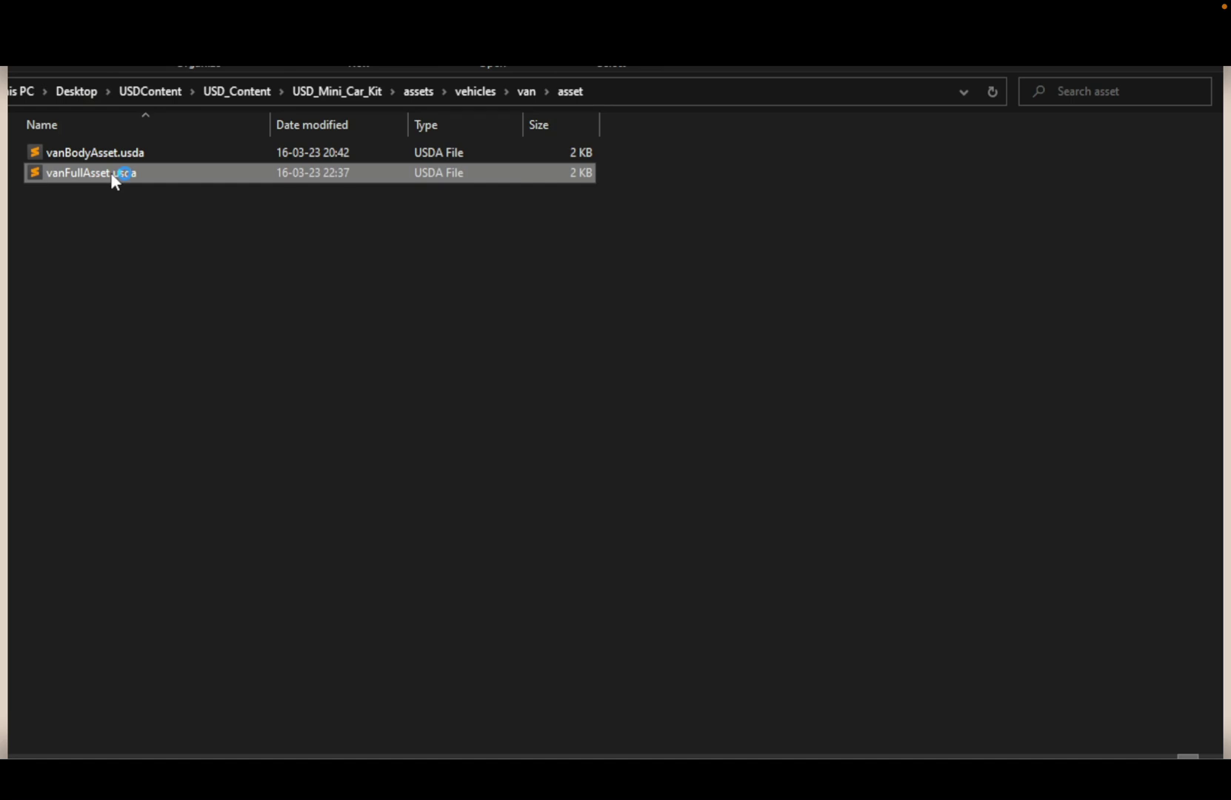
pyautogui.scroll(-3, 874, 202)
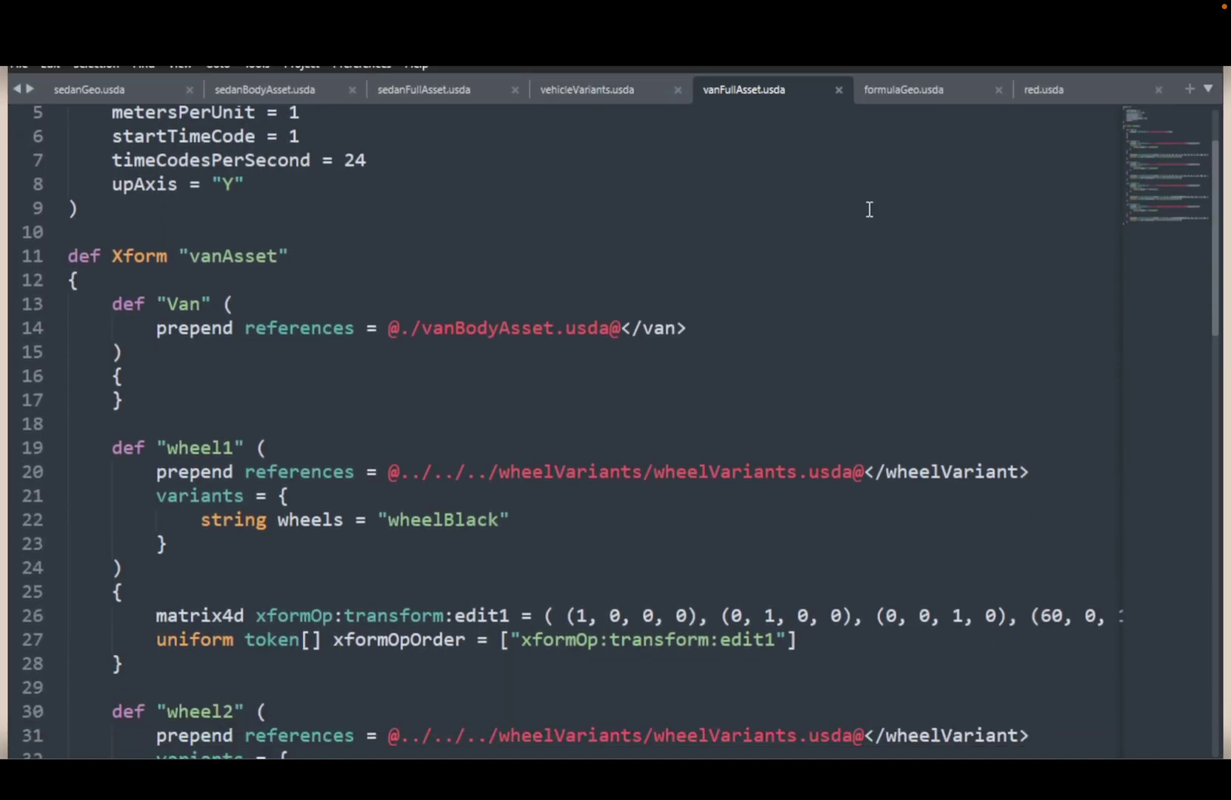
# - Highlight the van body reference on line 14 of vanFullAsset.usda, then scroll down
pyautogui.moveTo(361, 220); pyautogui.dragTo(793, 209)
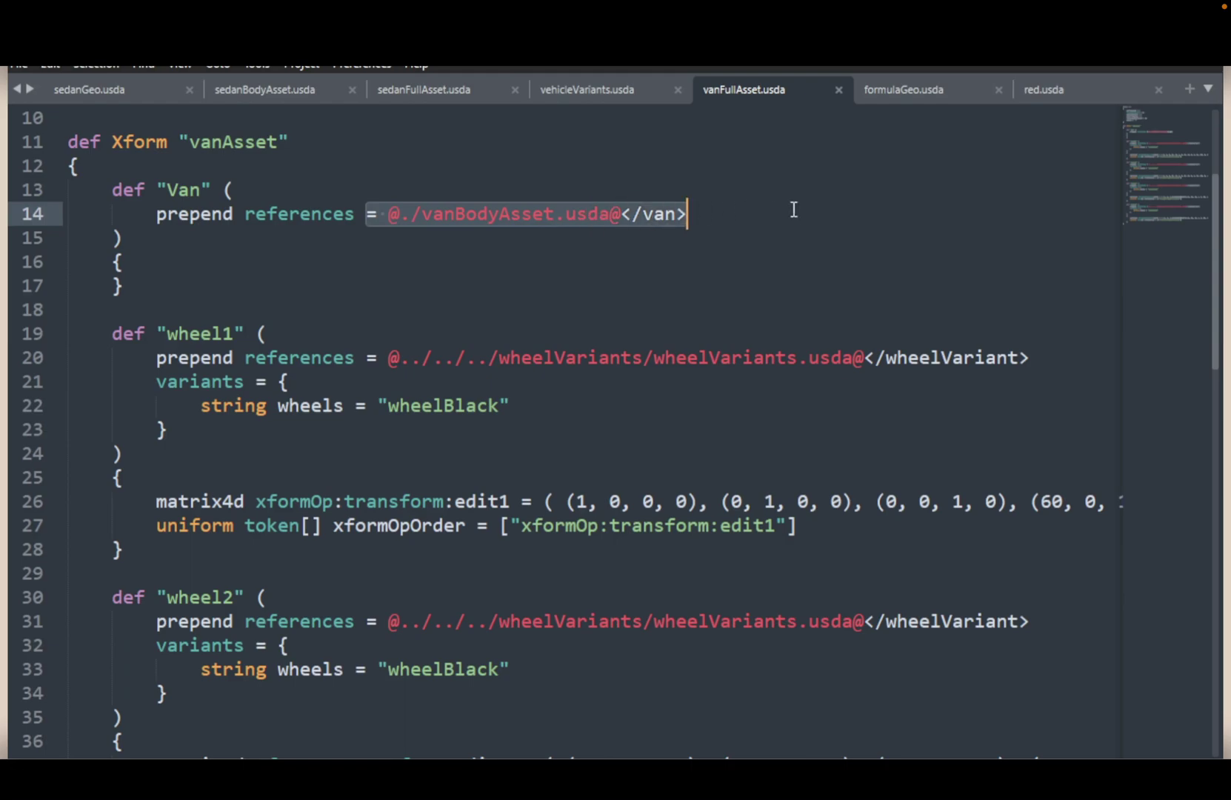
pyautogui.click(756, 222)
pyautogui.scroll(-2, 758, 222)
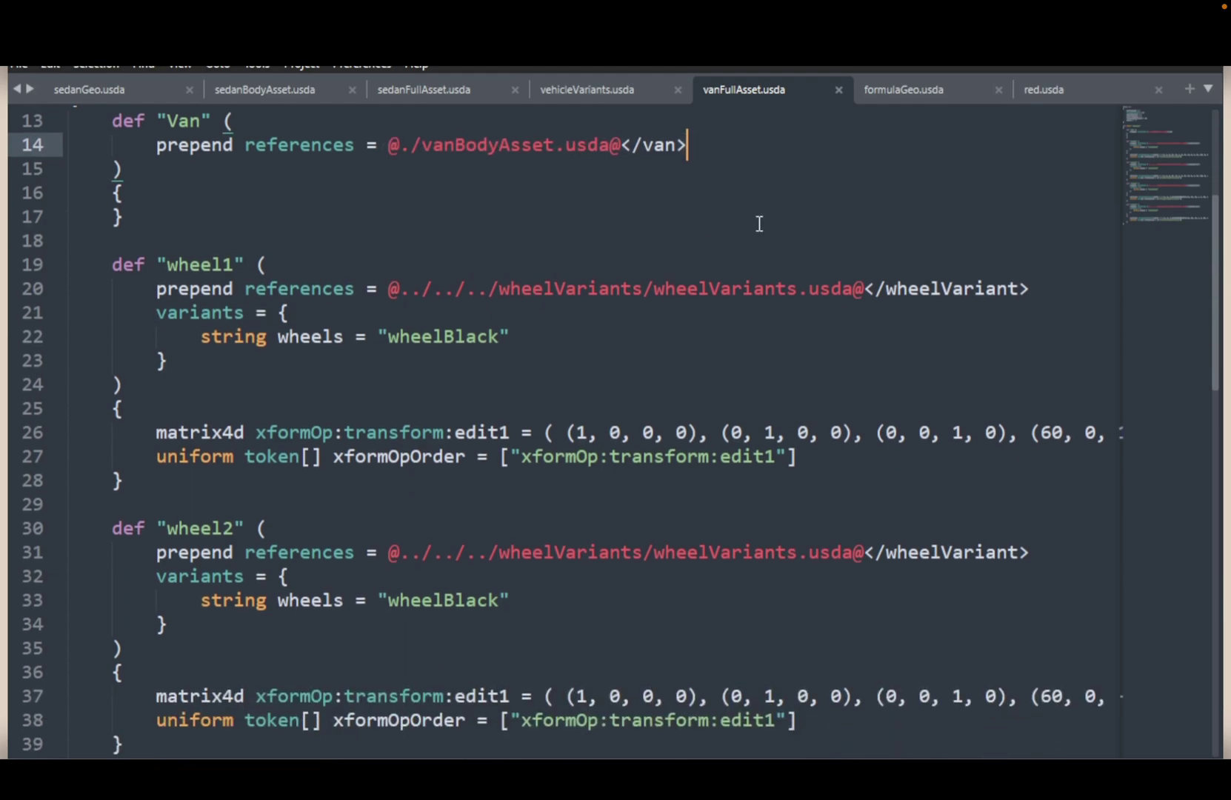
pyautogui.scroll(-1, 222, 163)
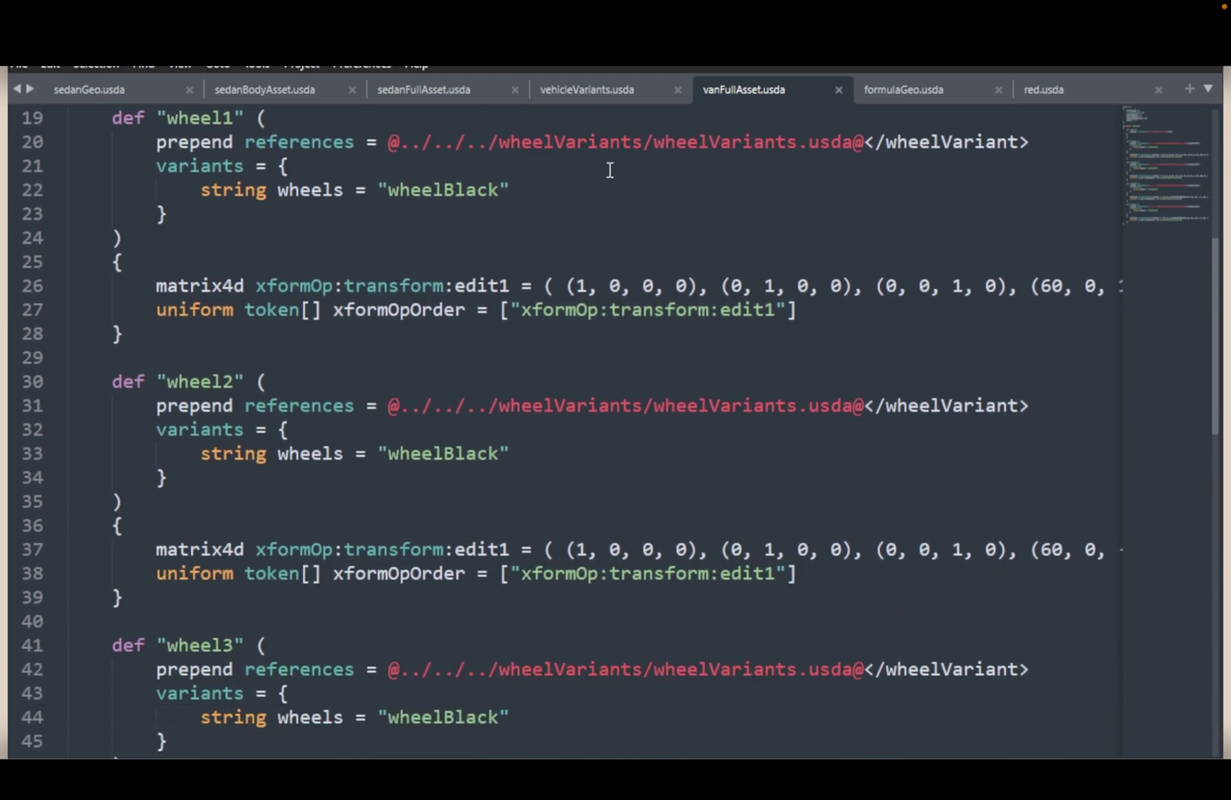
pyautogui.scroll(-3, 334, 326)
# - Review the four wheel transforms, then open vanBodyAsset.usda from the van asset folder
pyautogui.moveTo(157, 334); pyautogui.dragTo(853, 358)
pyautogui.scroll(-3, 856, 362)
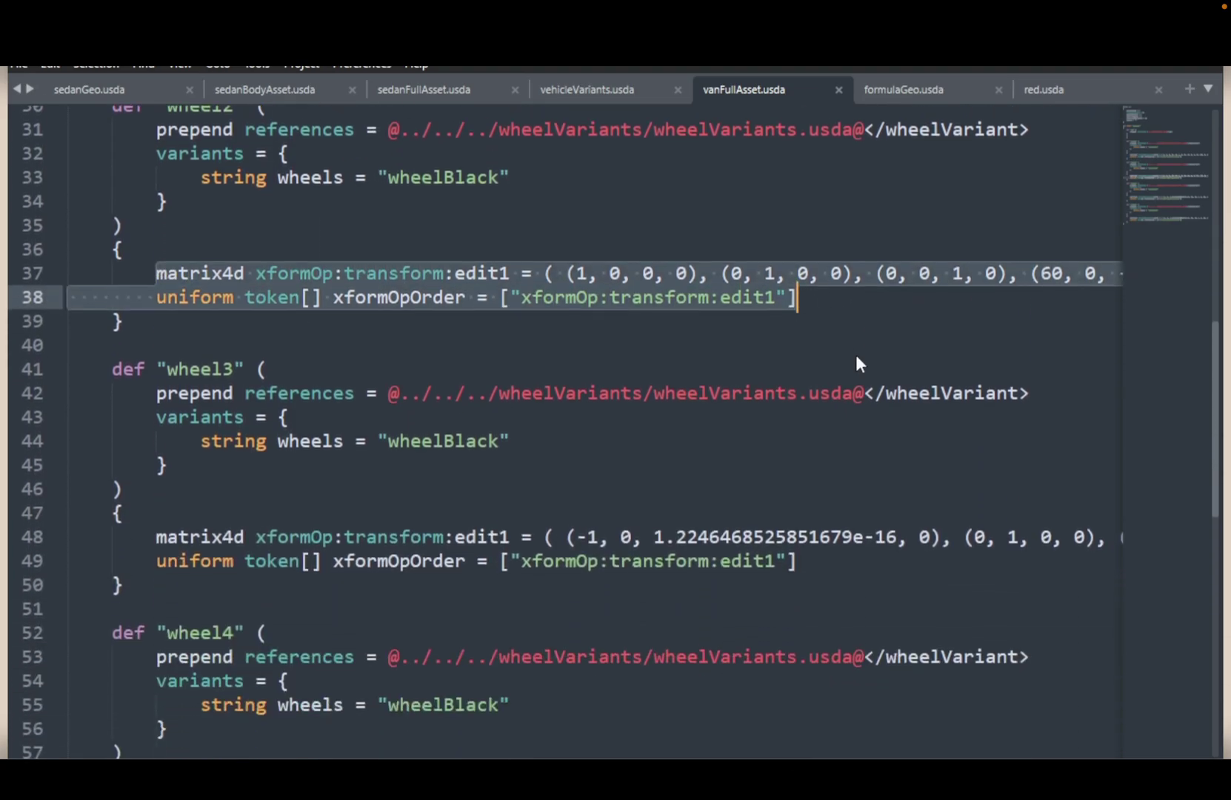
pyautogui.scroll(-1, 439, 285)
pyautogui.scroll(-1, 439, 286)
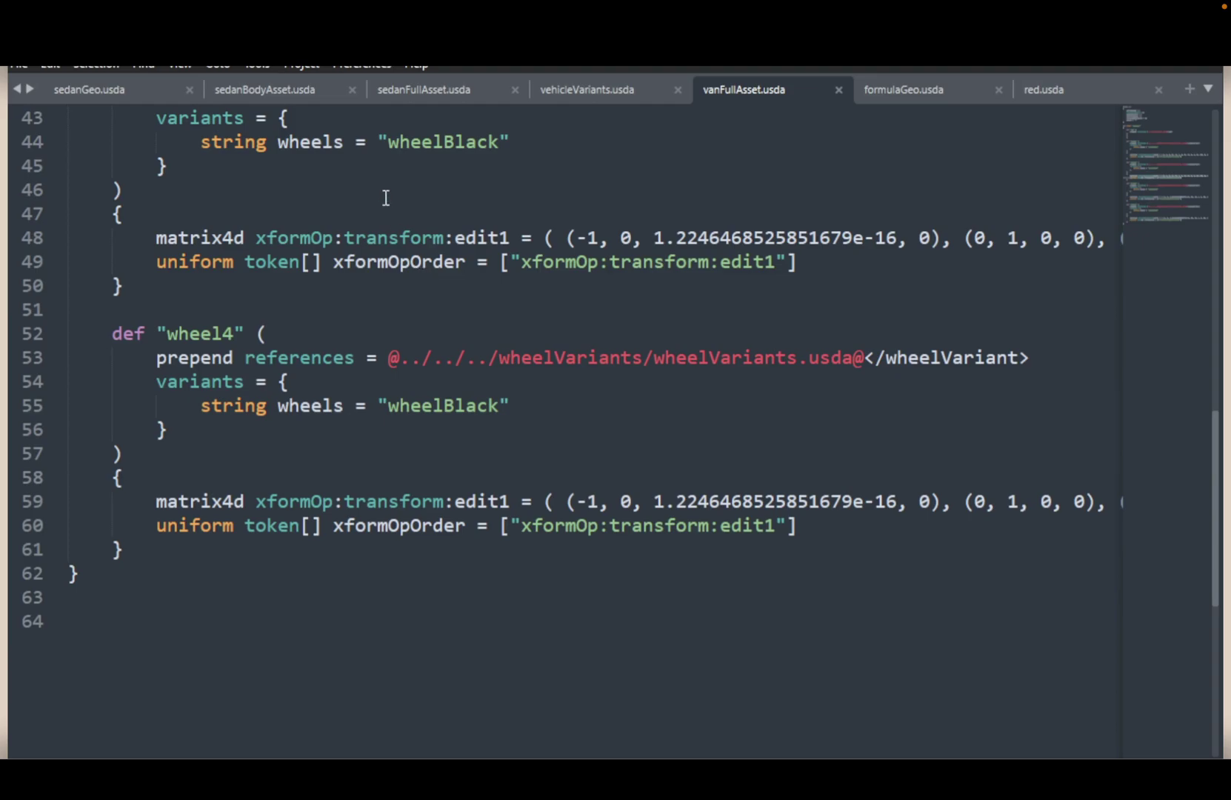
pyautogui.hotkey('alt', 'Tab')
pyautogui.doubleClick(118, 144)
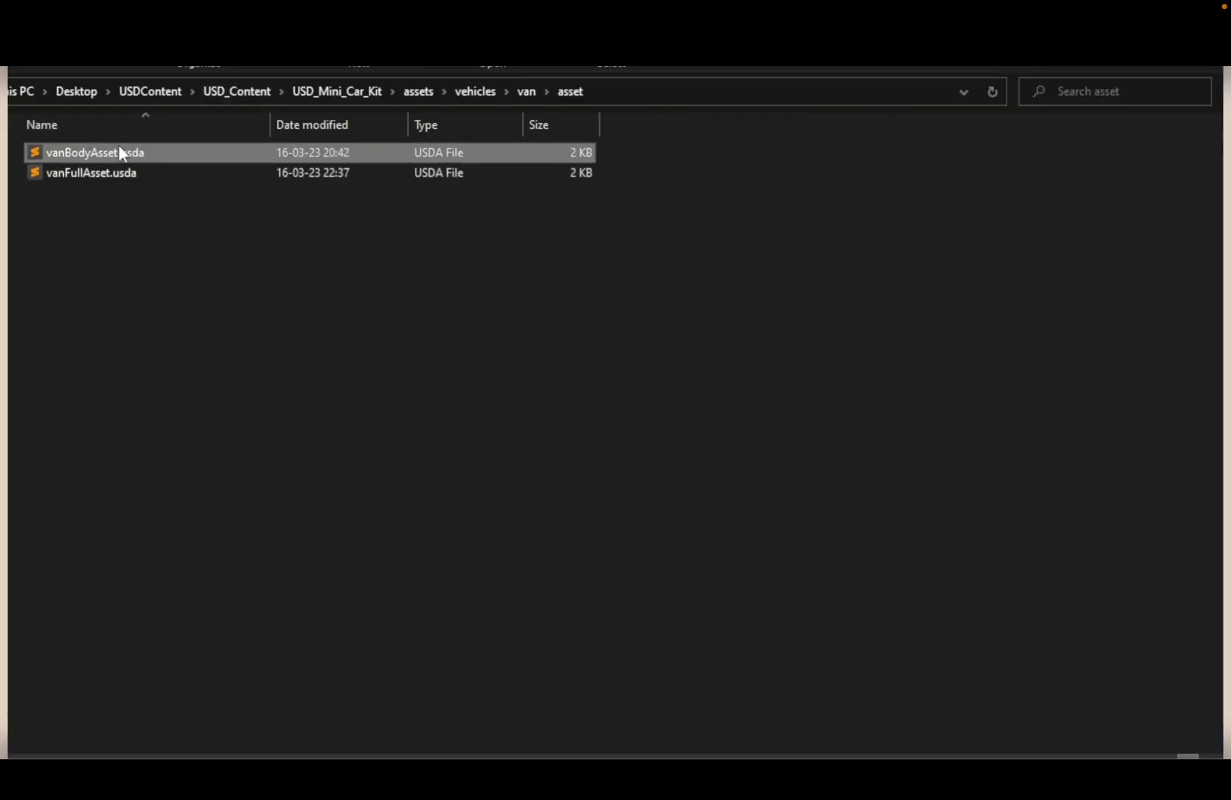
# - Highlight vanBodyAsset.usda's vanGeo.usd reference on line 14
pyautogui.scroll(-3, 644, 260)
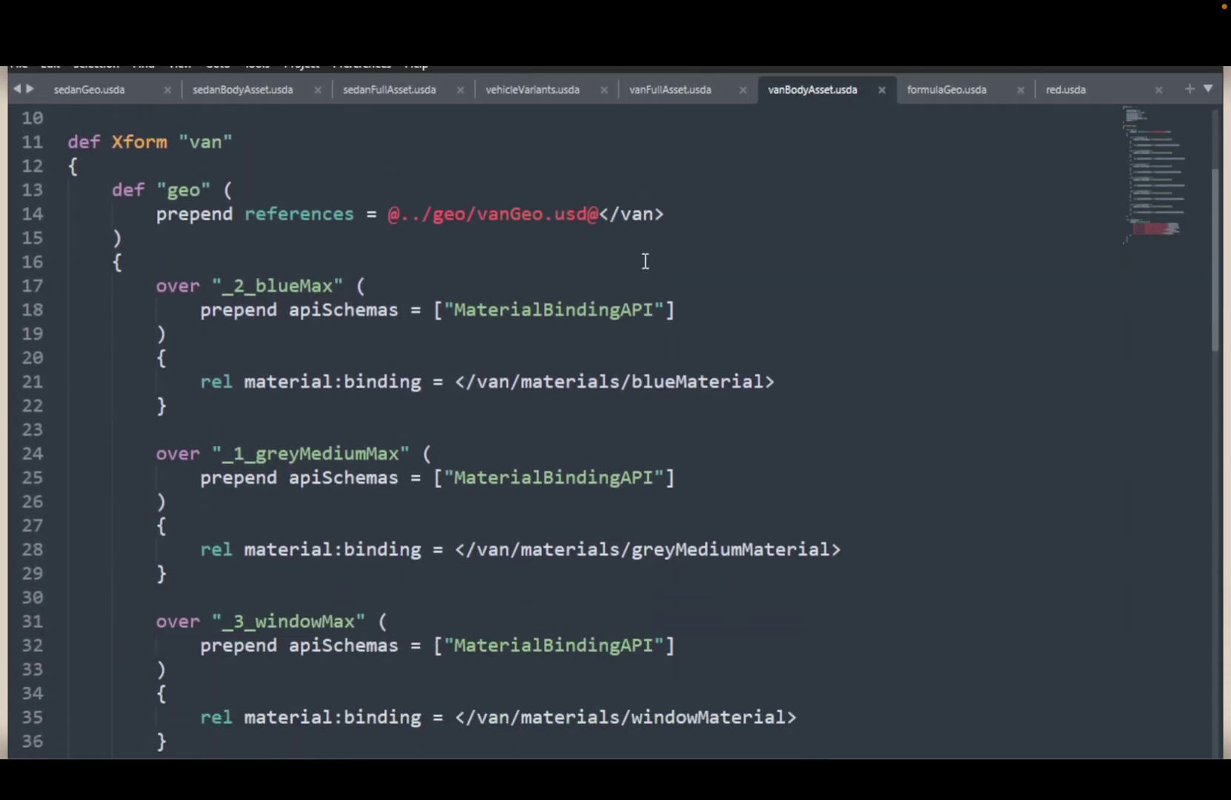
pyautogui.moveTo(245, 215); pyautogui.dragTo(696, 214)
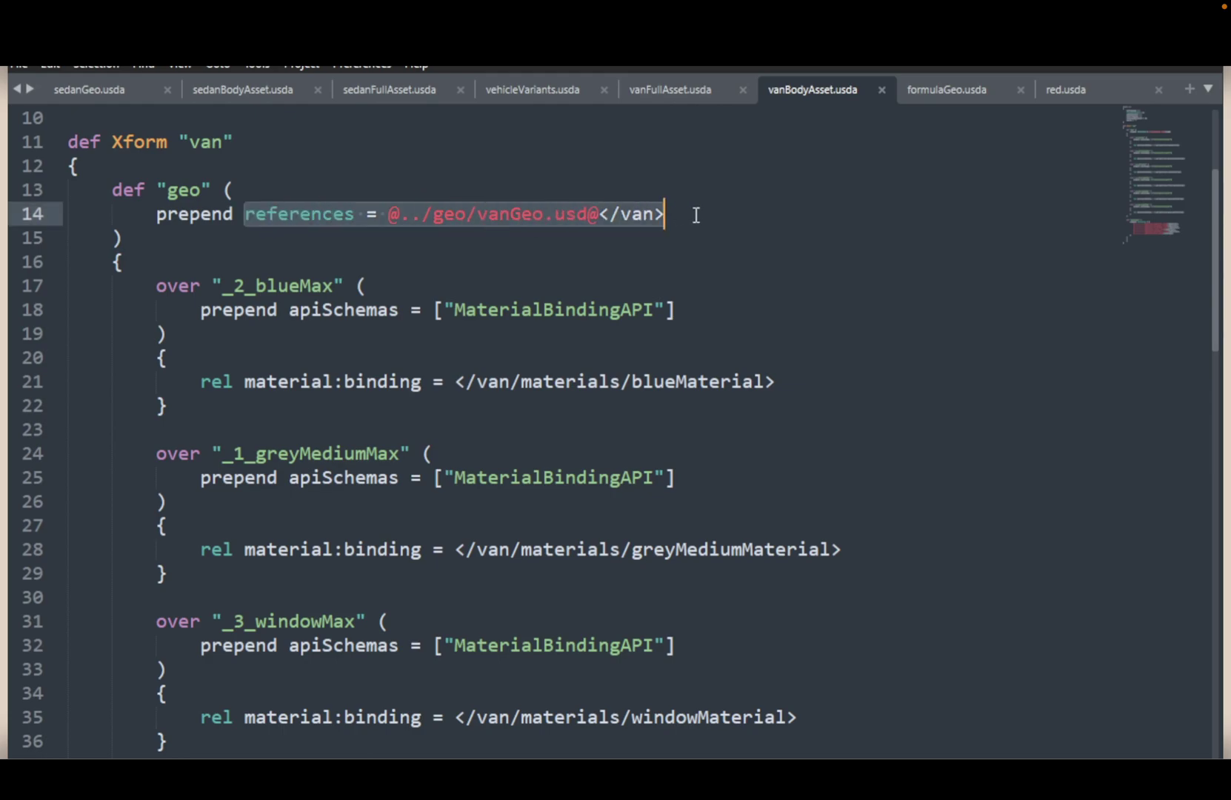
pyautogui.click(503, 288)
# - Read the six material reference paths, then move File Explorer up to the van folder
pyautogui.scroll(-1, 504, 292)
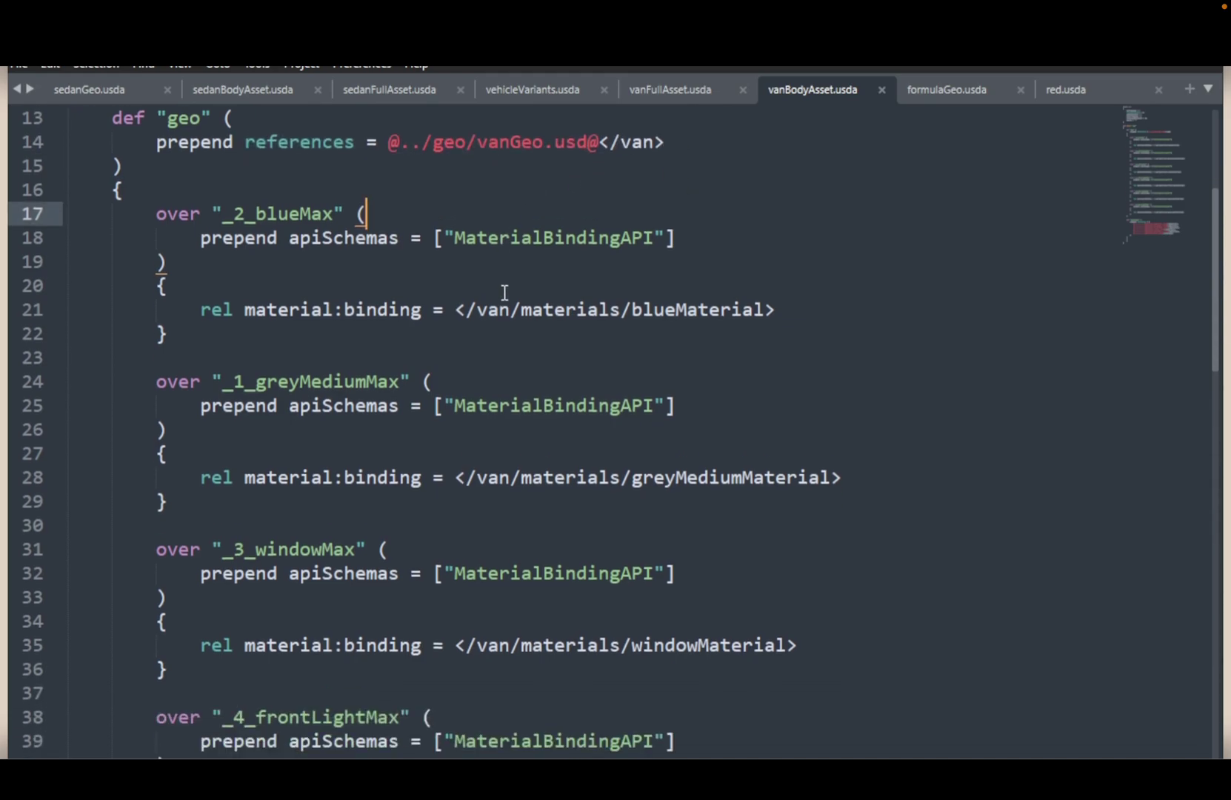
pyautogui.scroll(-7, 598, 300)
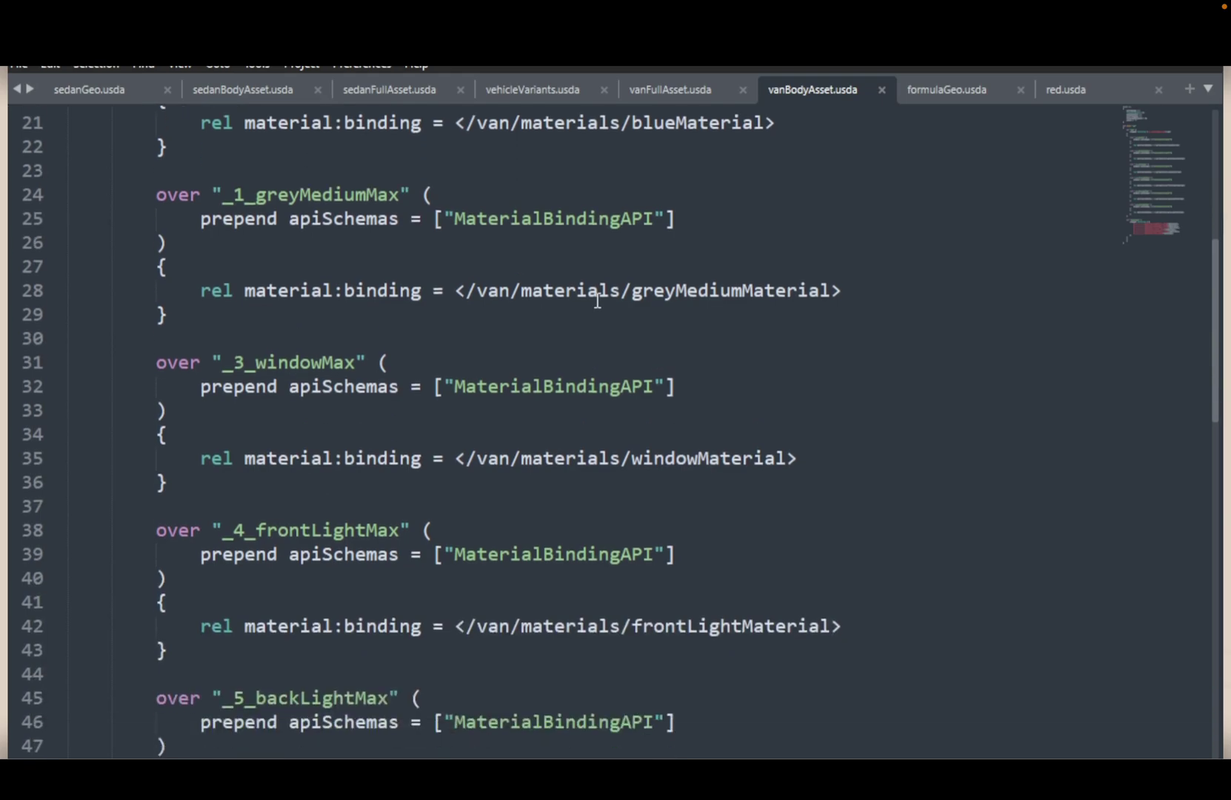
pyautogui.scroll(-6, 430, 341)
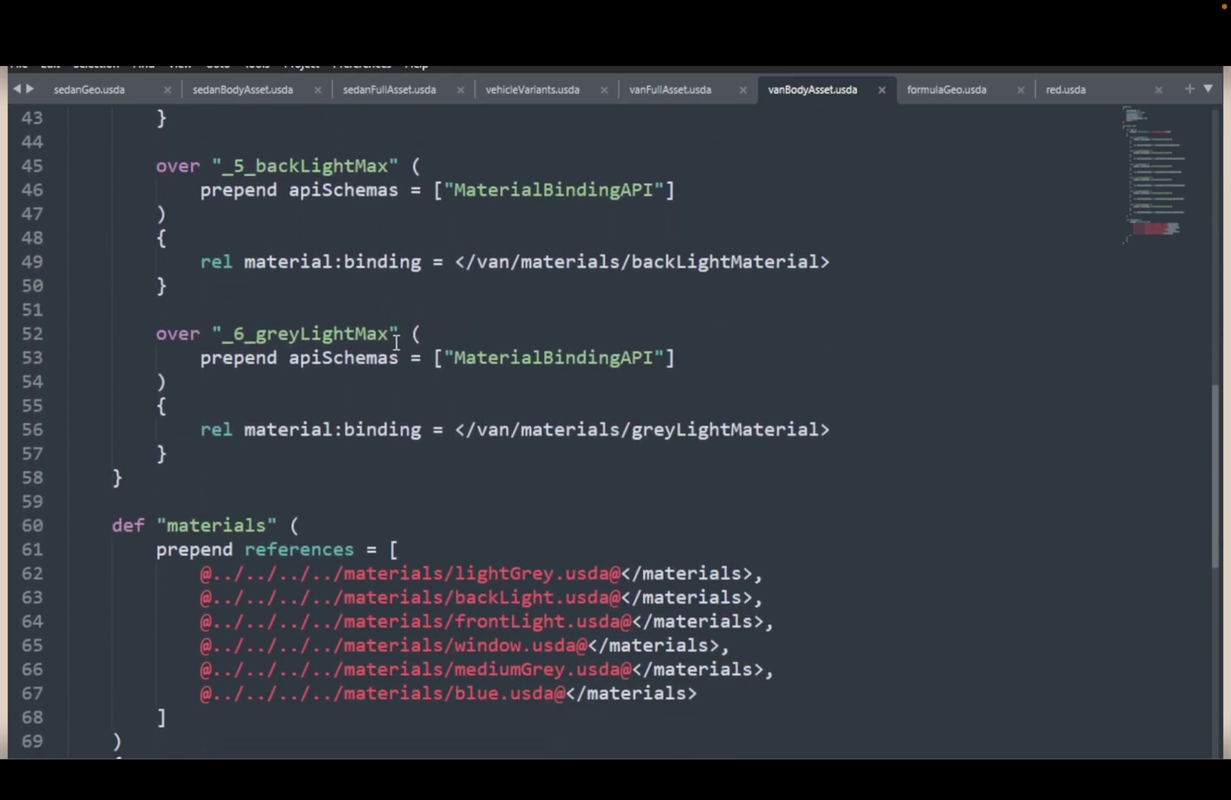
pyautogui.moveTo(195, 358); pyautogui.dragTo(765, 485)
pyautogui.click(739, 592)
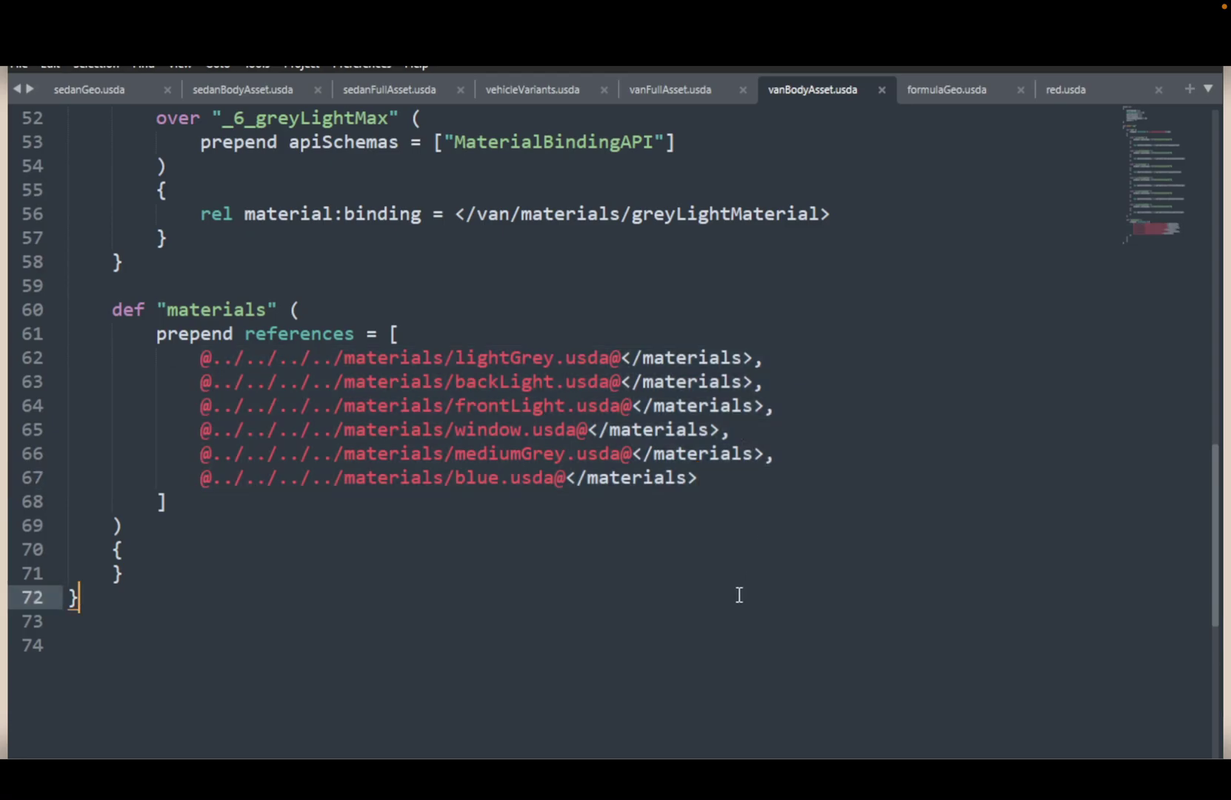
pyautogui.hotkey('alt', 'Tab')
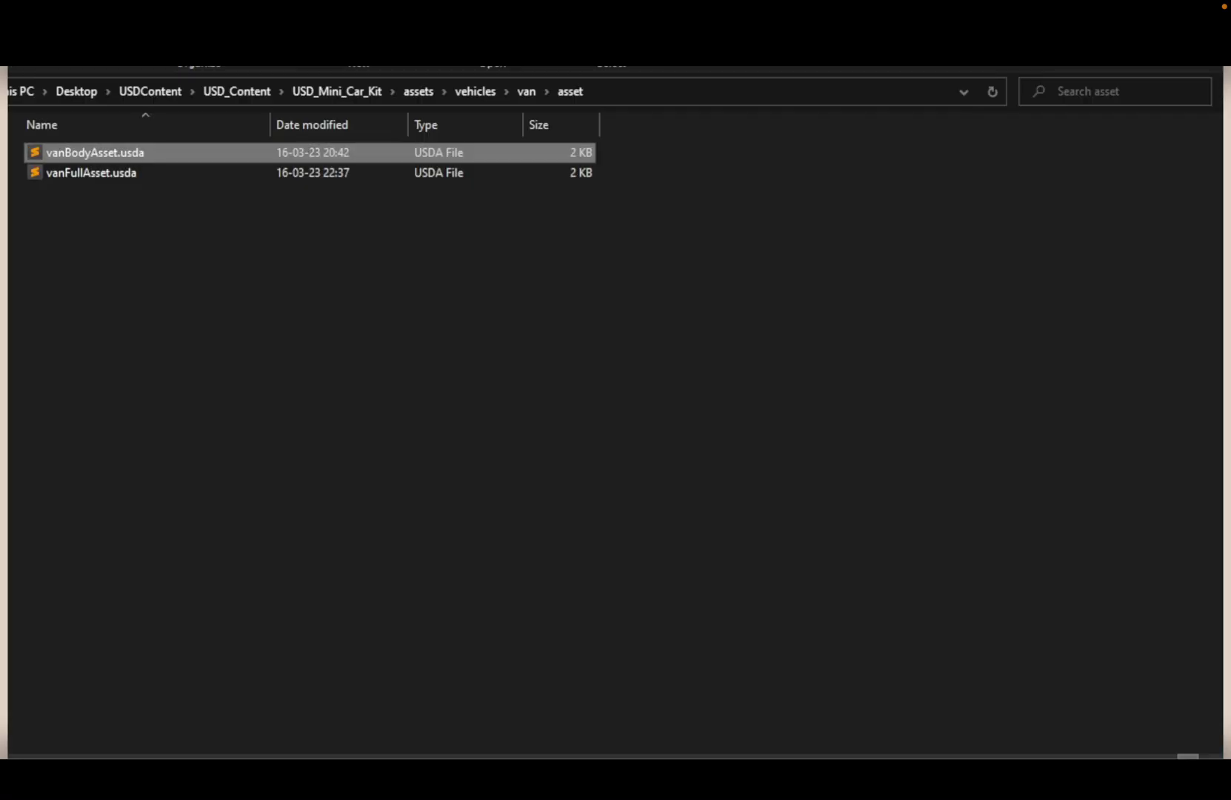
pyautogui.click(522, 95)
# - Open vanGeo.usd from the van geo folder in Sublime Text
pyautogui.doubleClick(77, 174)
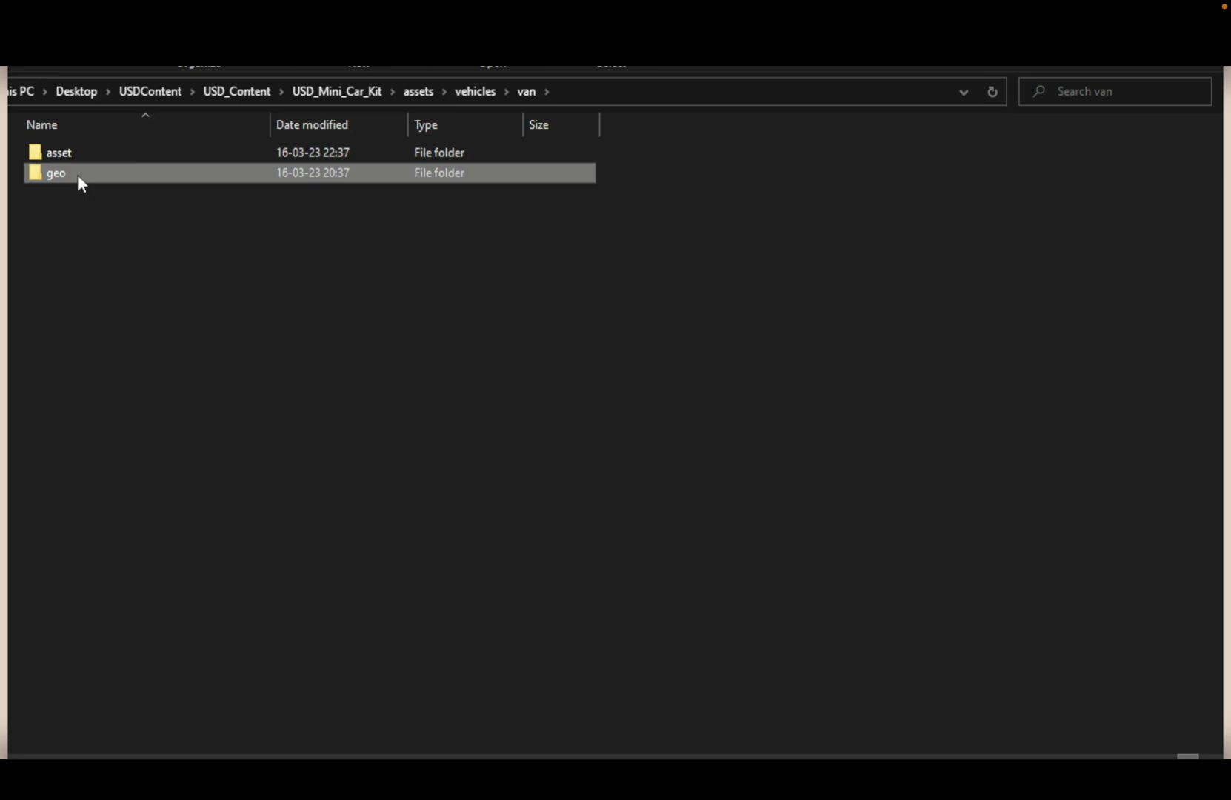
pyautogui.click(87, 154)
pyautogui.doubleClick(87, 153)
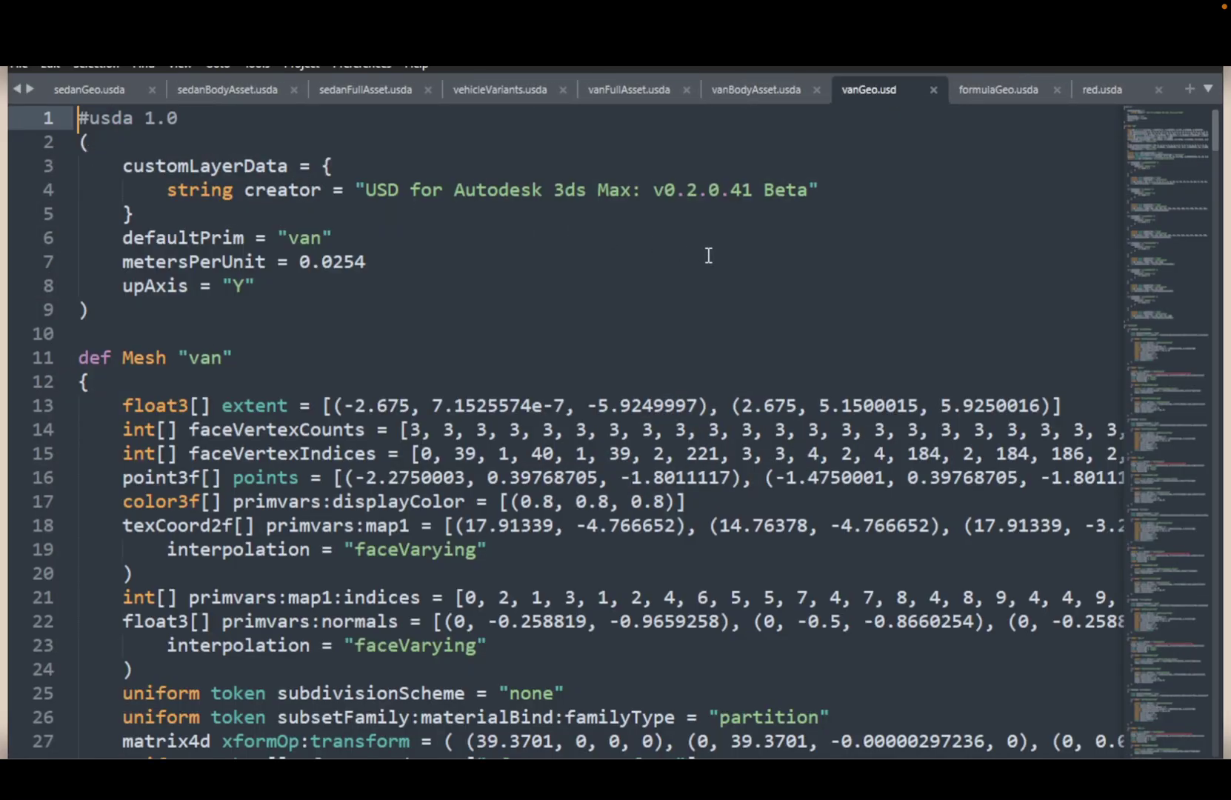
# - Scroll through vanGeo.usd's mesh data to its GeomSubset material bindings, then return to File Explorer
pyautogui.scroll(-3, 703, 256)
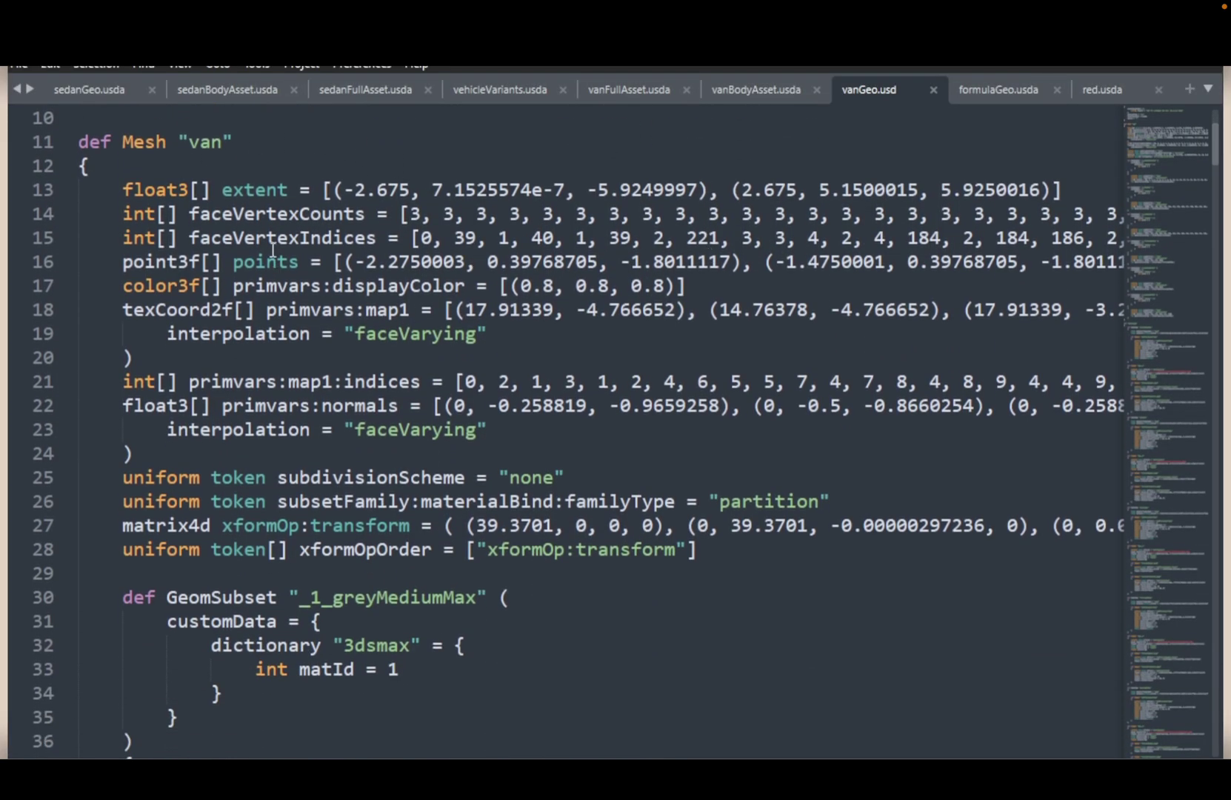
pyautogui.scroll(-2, 558, 381)
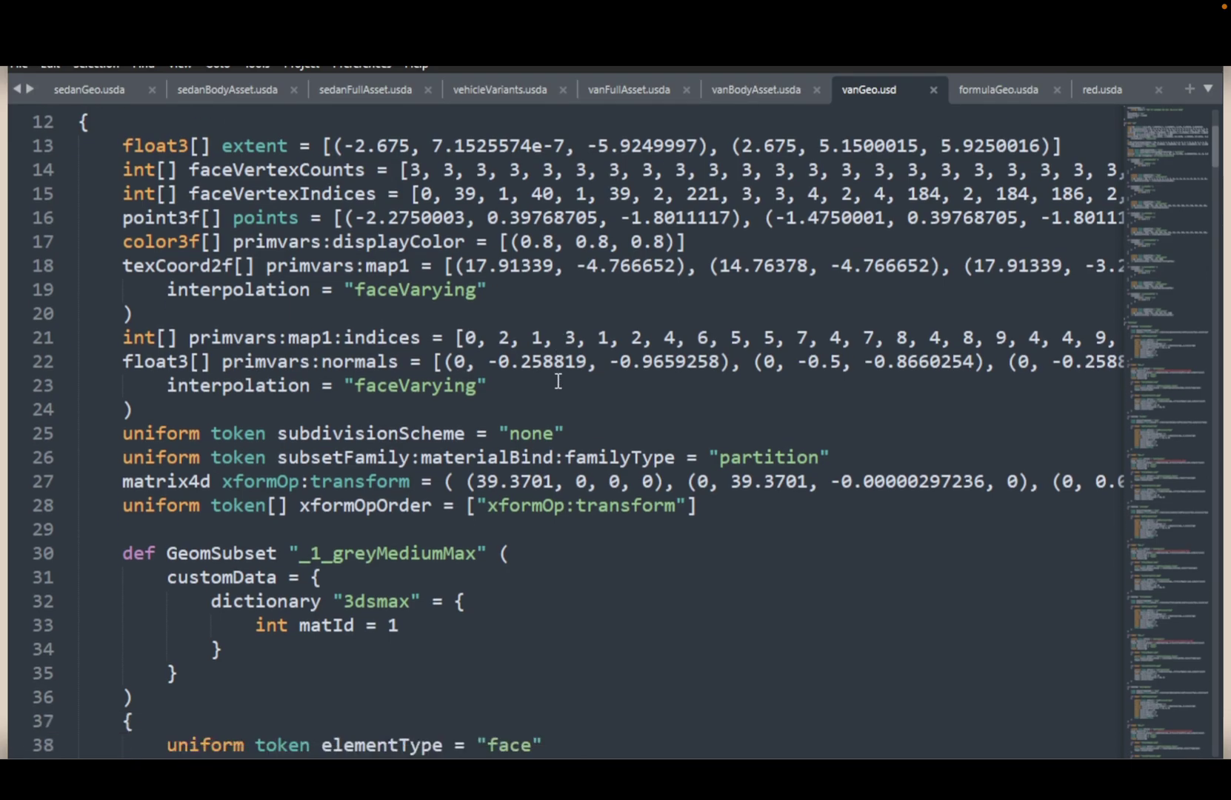
pyautogui.scroll(-8, 558, 381)
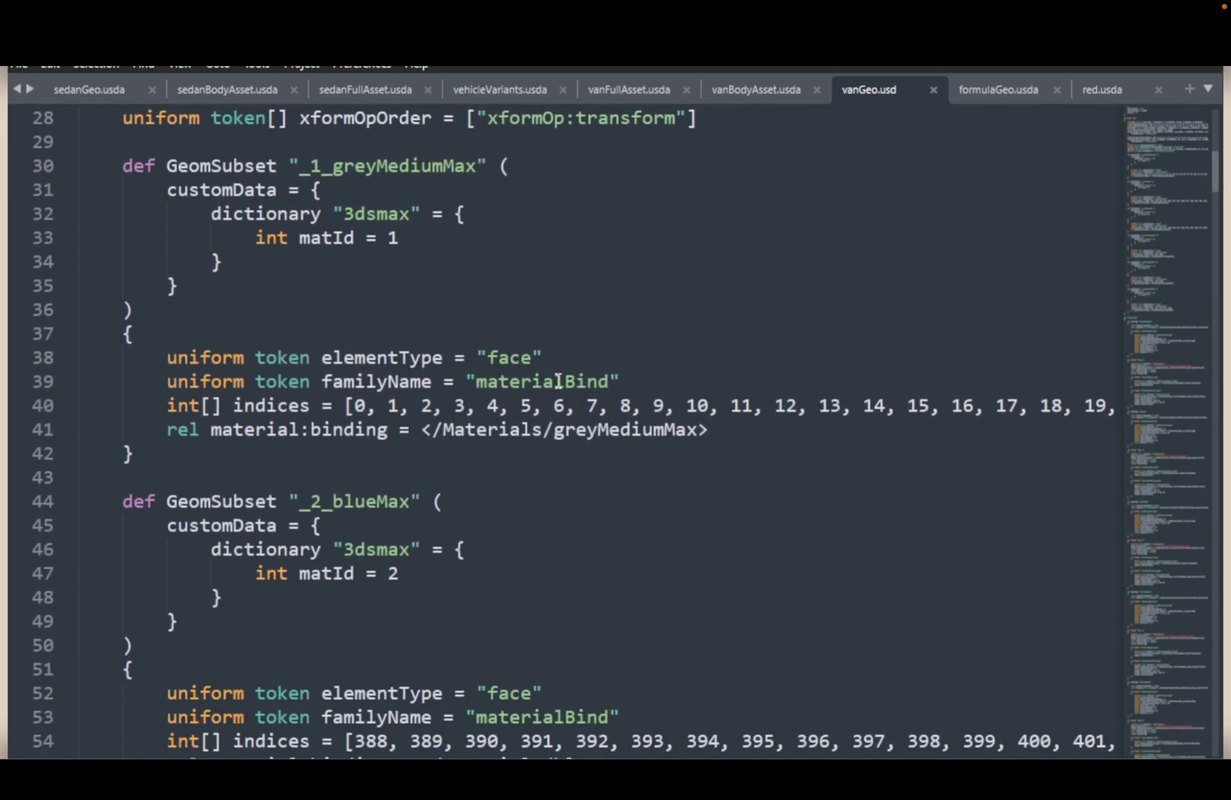
pyautogui.scroll(-8, 557, 382)
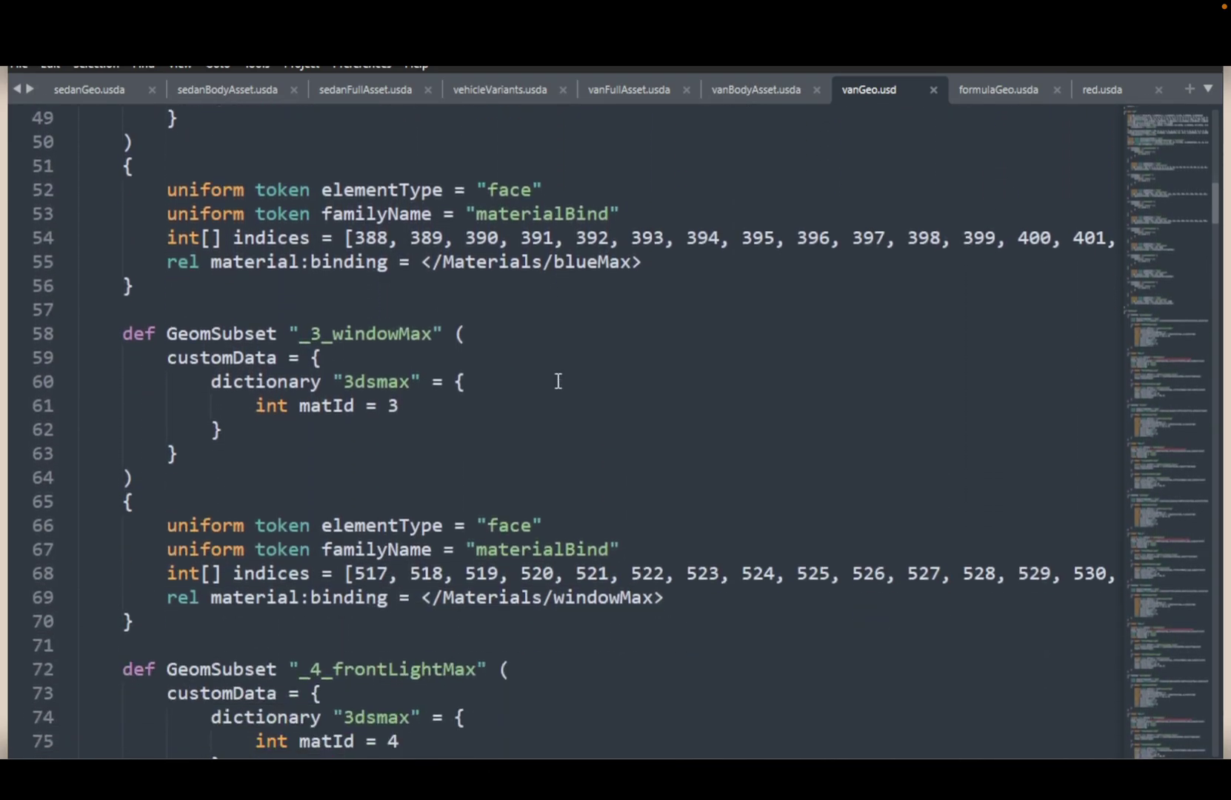
pyautogui.scroll(-6, 558, 381)
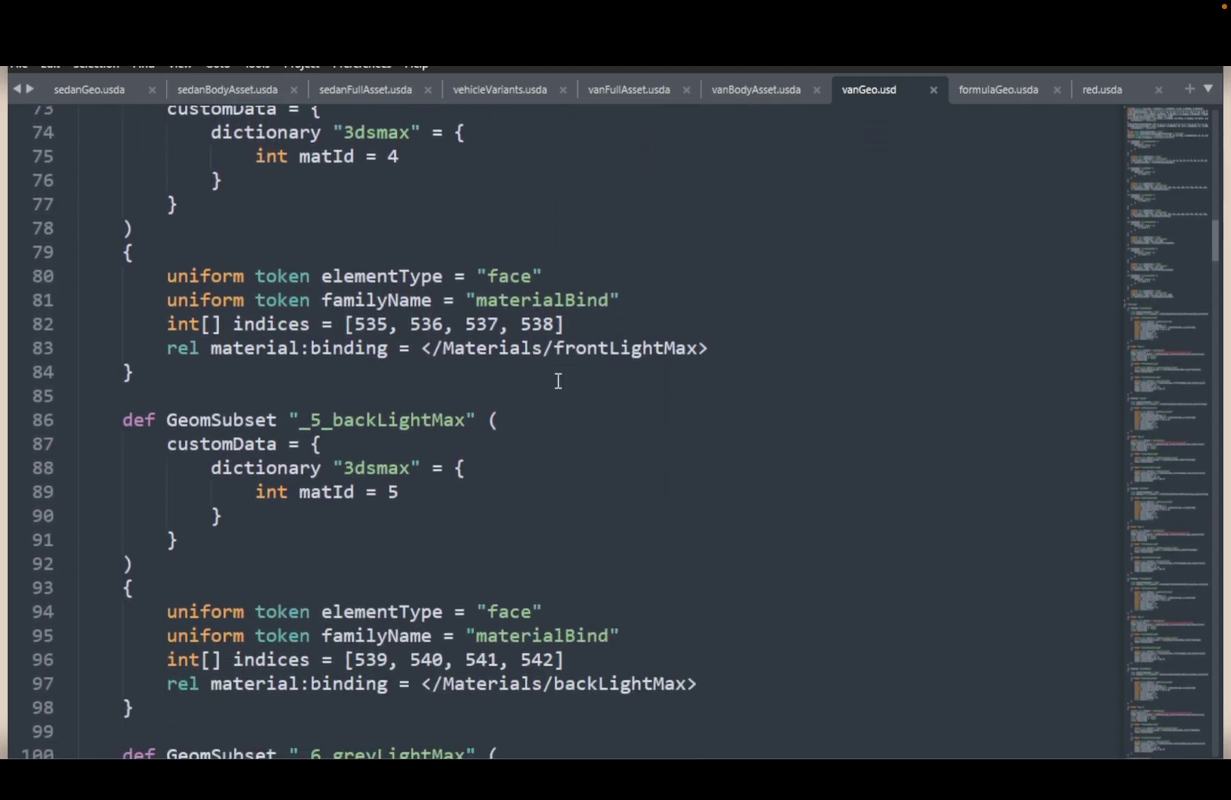
pyautogui.moveTo(1217, 263); pyautogui.dragTo(1217, 130)
pyautogui.hotkey('alt', 'Tab')
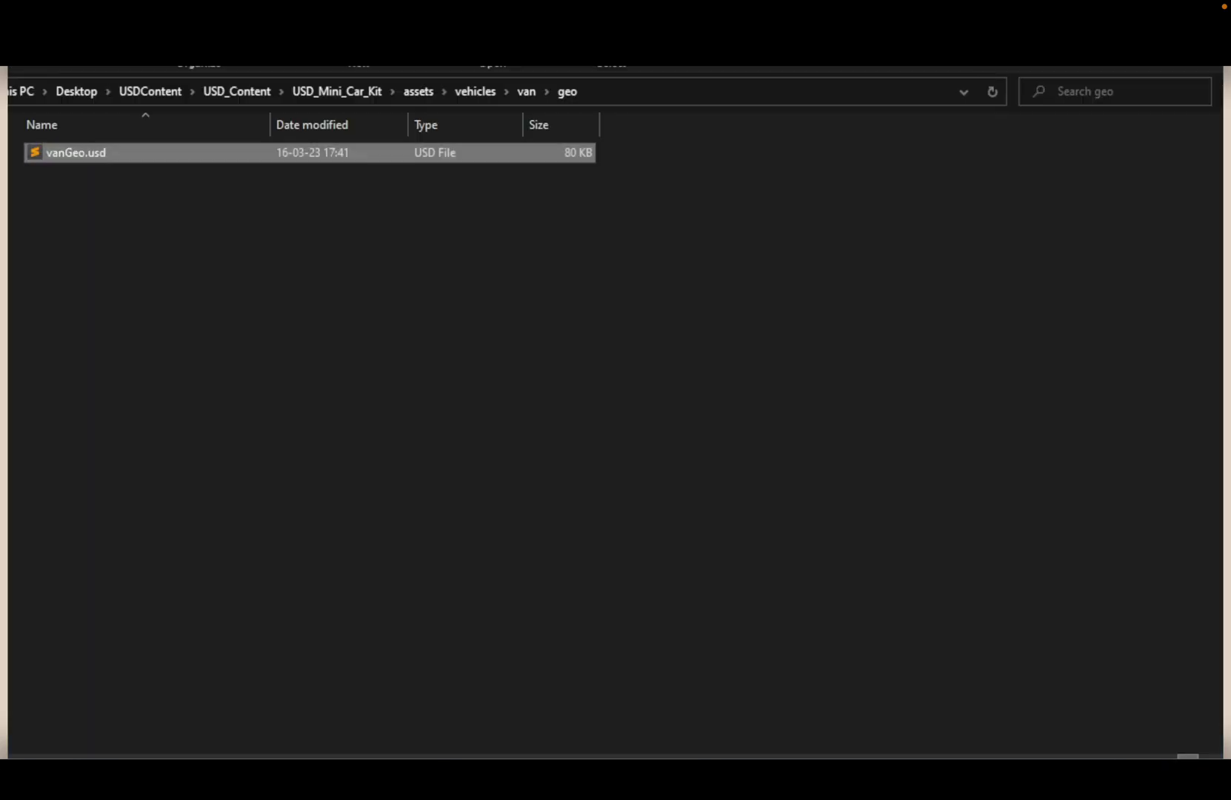
# - Climb through vehicles and assets to the USD_Mini_Car_Kit folder and clear the selection
pyautogui.click(480, 92)
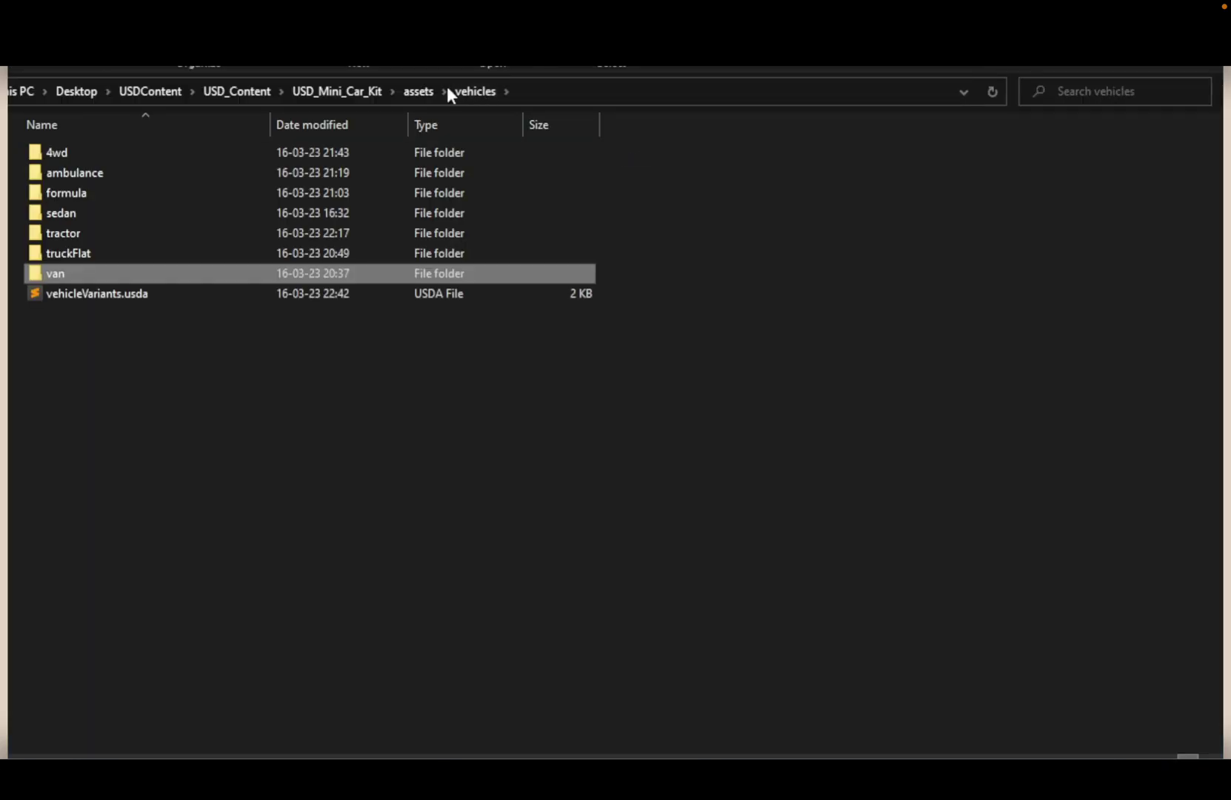
pyautogui.click(416, 92)
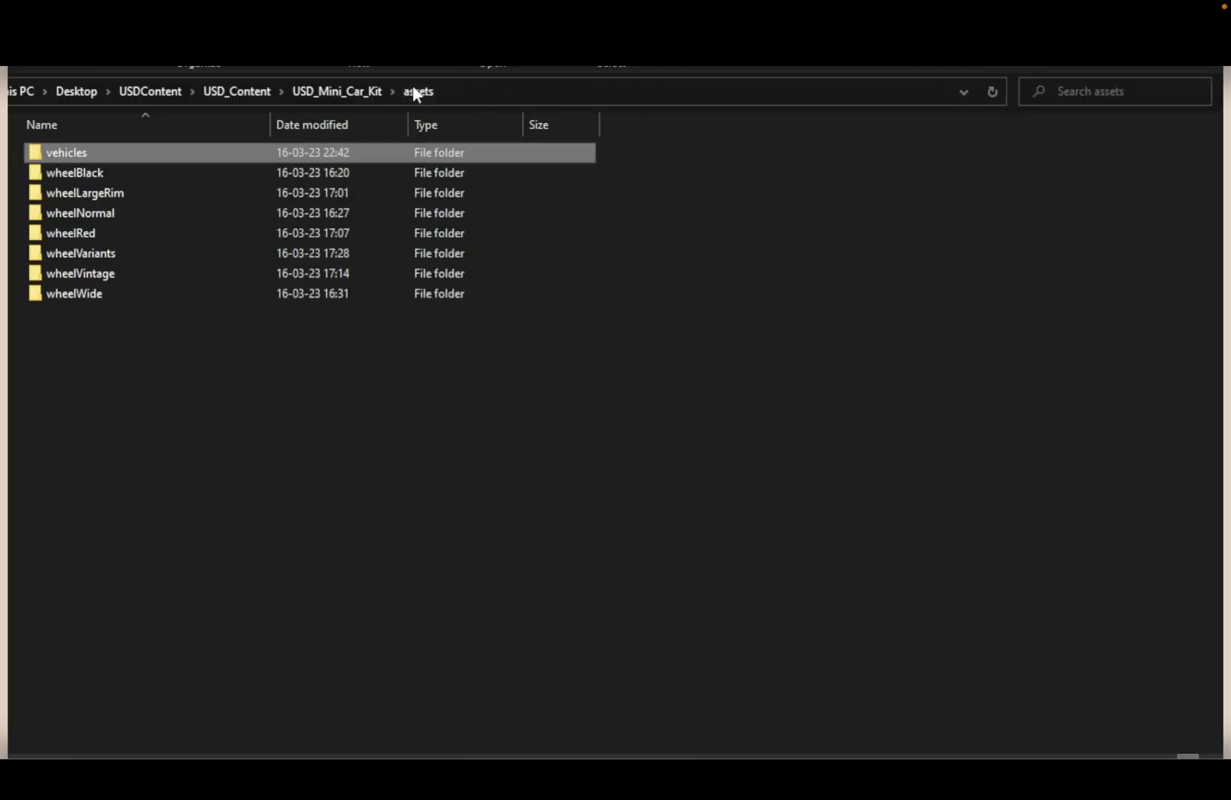
pyautogui.click(353, 92)
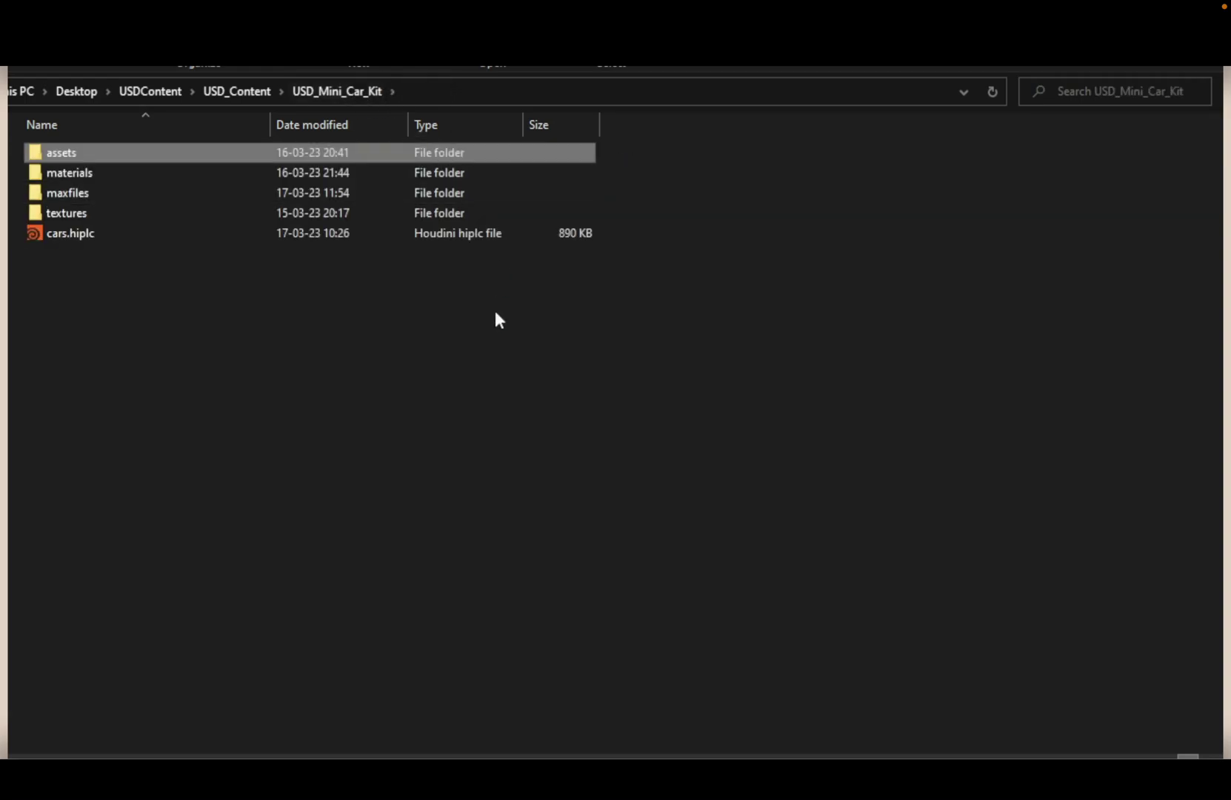
pyautogui.click(481, 365)
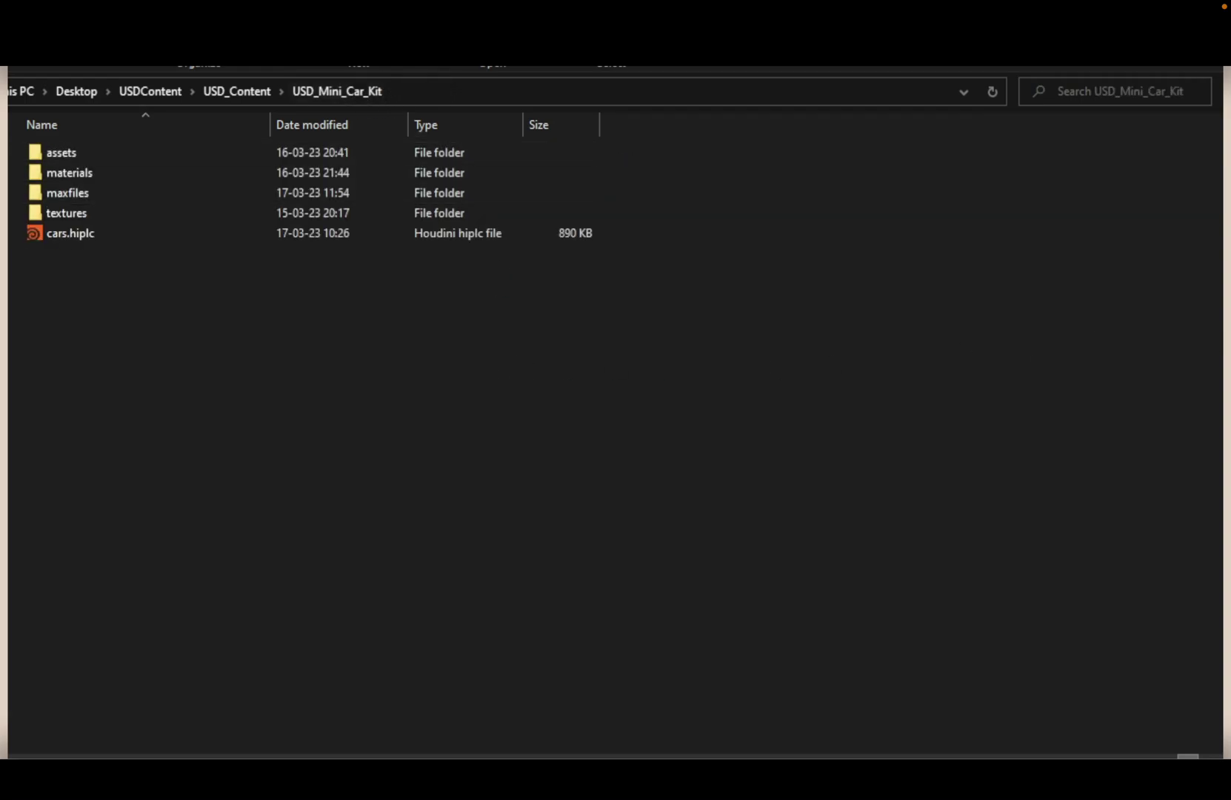